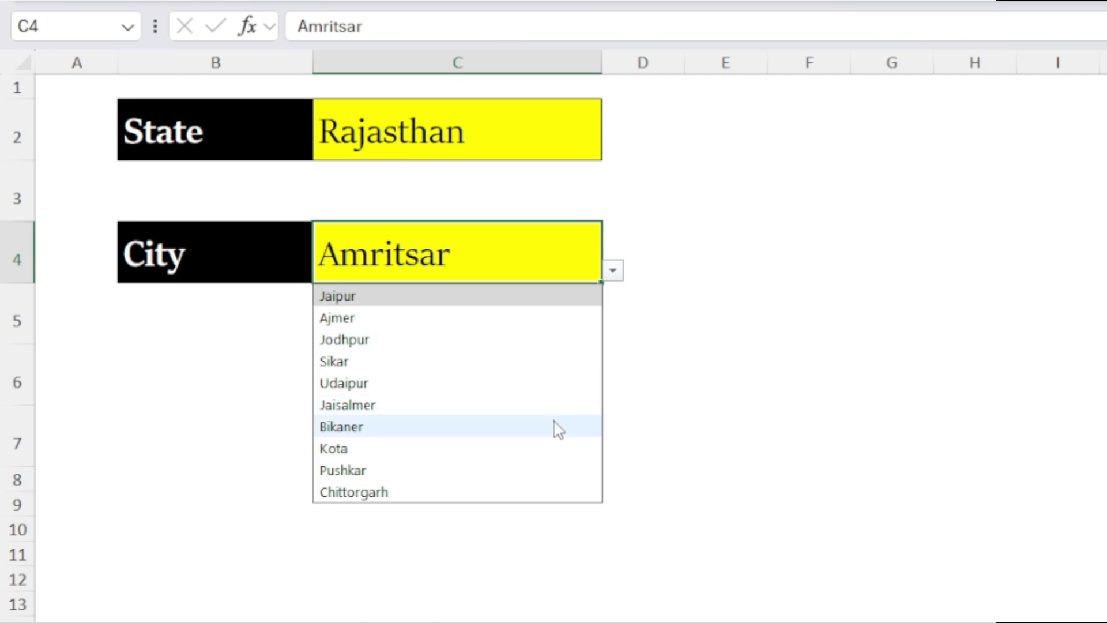
# Step: Choose Jaisalmer as the City in C4, then change it to Pushkar from the Rajasthan city list
pyautogui.click(562, 403)
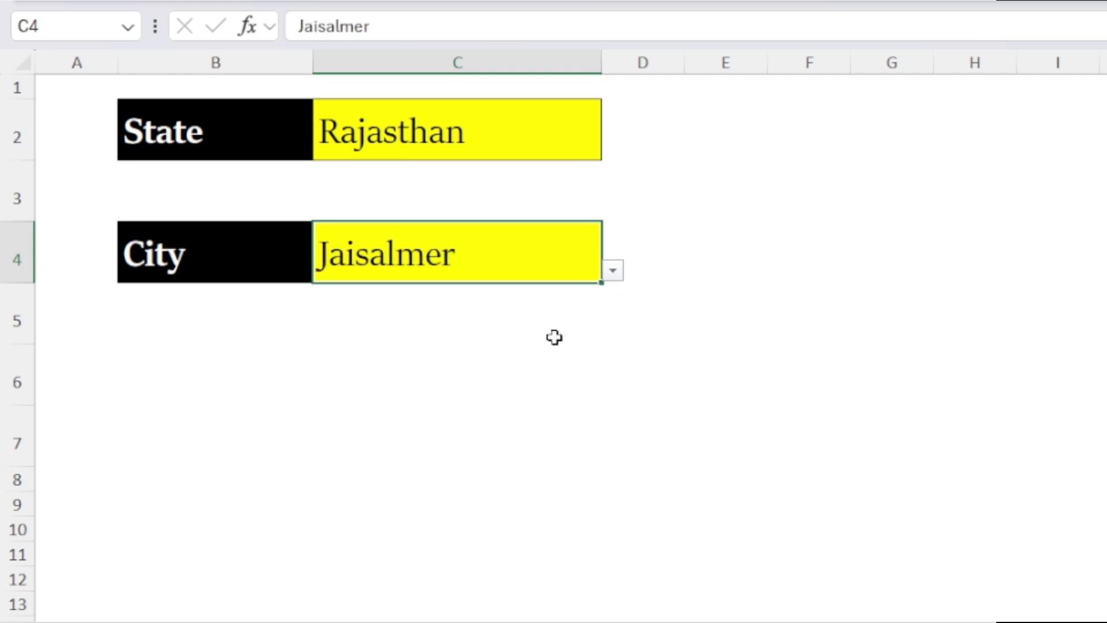
pyautogui.click(612, 271)
pyautogui.click(568, 470)
# Step: Set the State in C2 to Bihar and pick one of its cities for the City cell C4
pyautogui.click(571, 140)
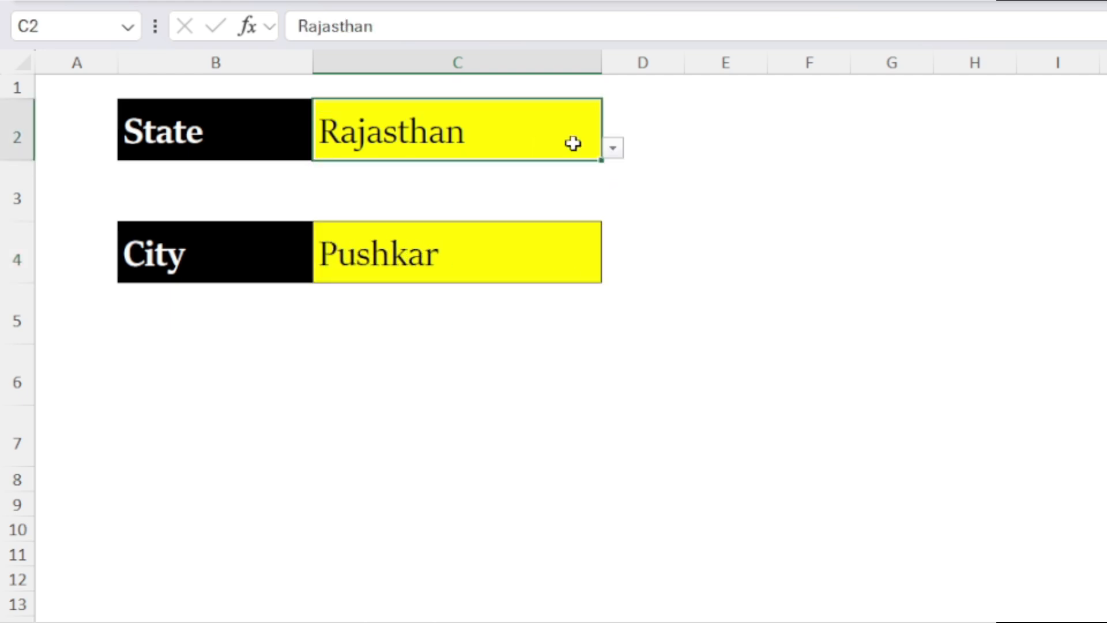
pyautogui.click(612, 149)
pyautogui.click(544, 326)
pyautogui.click(591, 267)
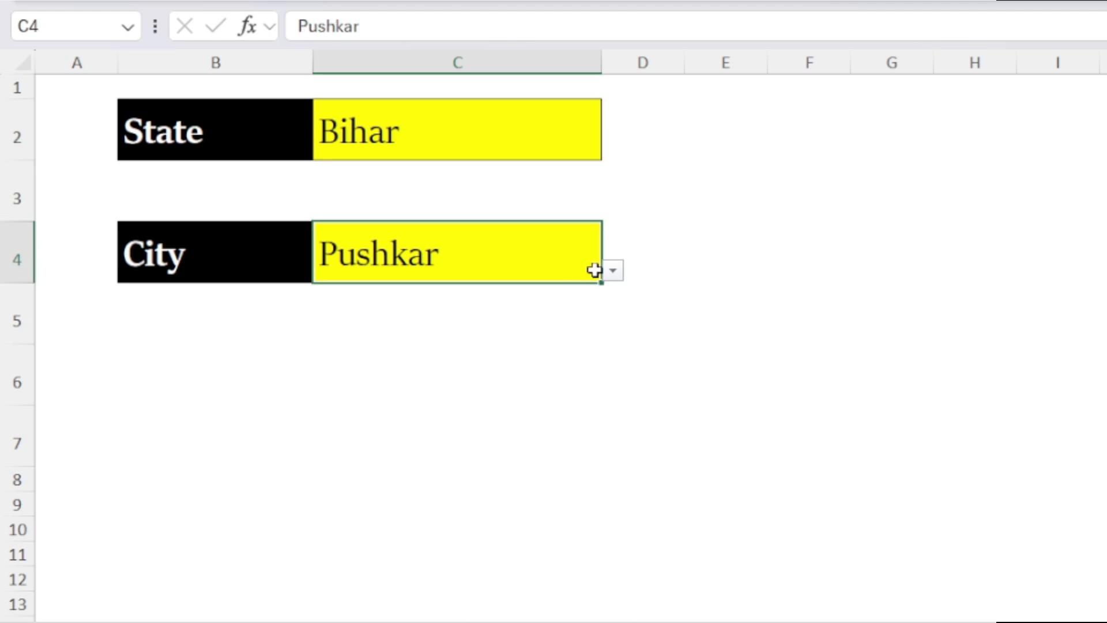
pyautogui.click(612, 271)
pyautogui.click(584, 325)
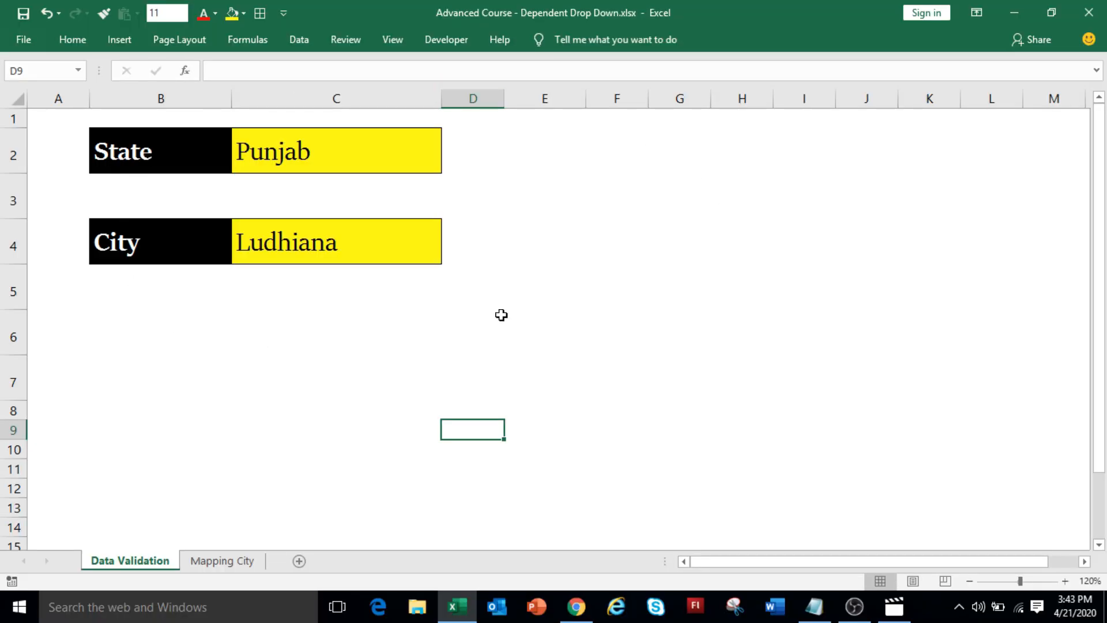
# Step: Examine the options offered by the State dropdown in C2 and the dependent City dropdown in C4
pyautogui.click(304, 163)
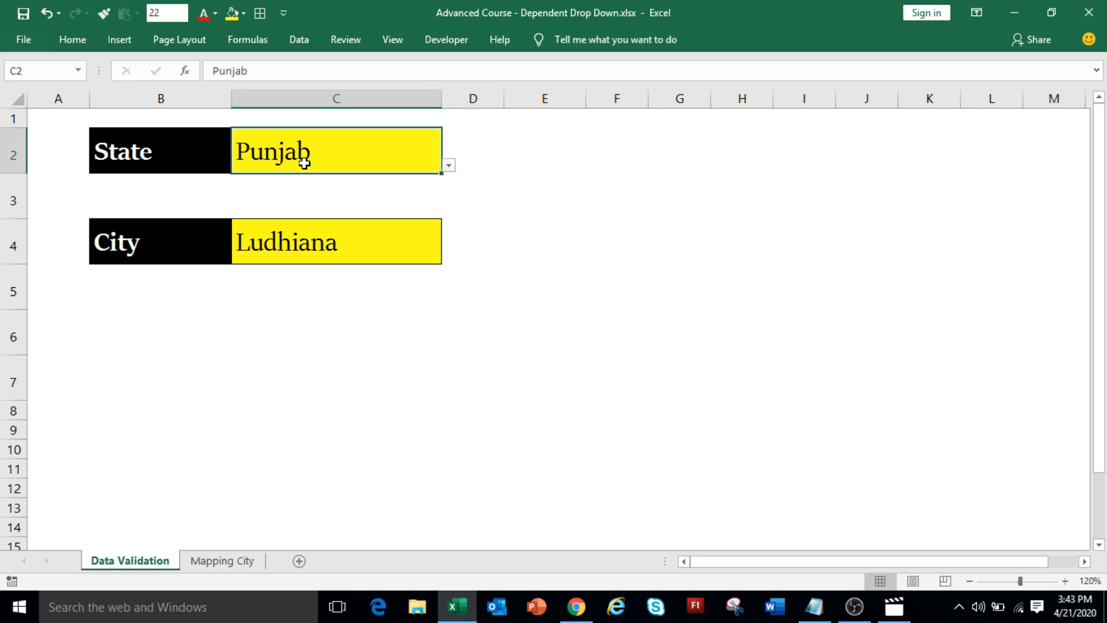
pyautogui.click(448, 166)
pyautogui.press('Escape')
pyautogui.click(406, 246)
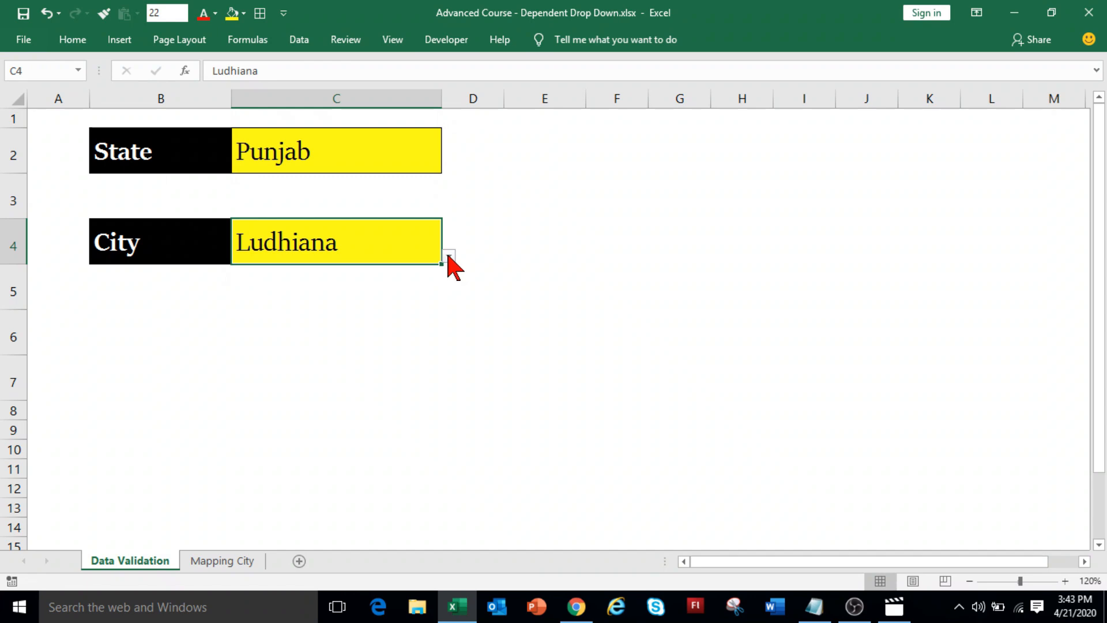
pyautogui.click(448, 258)
# Step: Set the State in C2 to Gujarat and choose Bhavnagar as the City in C4
pyautogui.click(391, 173)
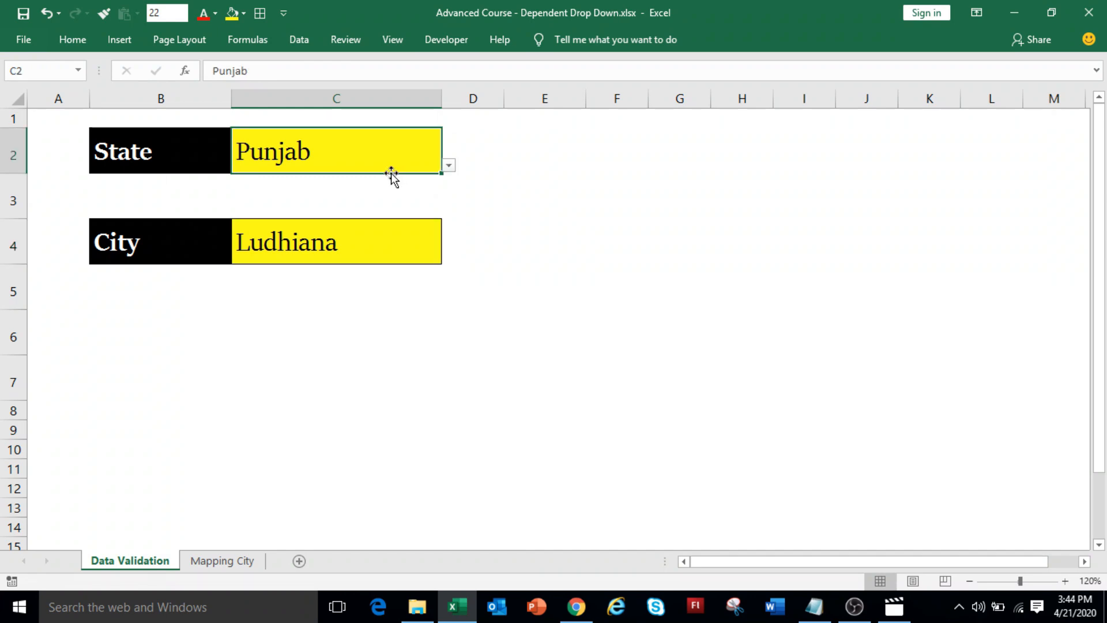
pyautogui.click(449, 166)
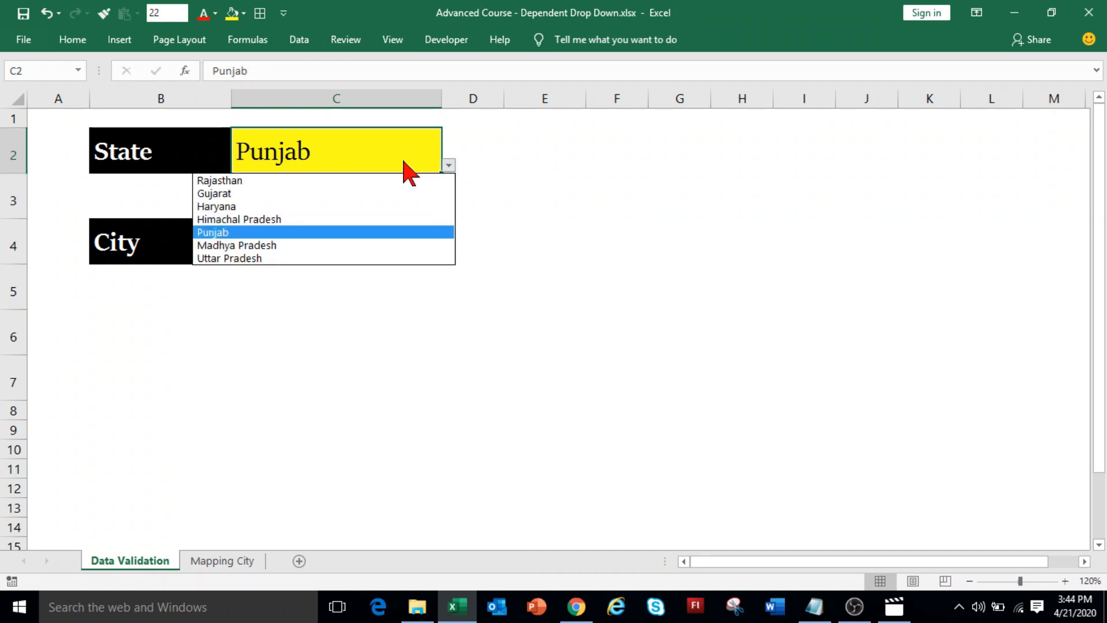
pyautogui.click(369, 192)
pyautogui.click(345, 242)
pyautogui.click(449, 256)
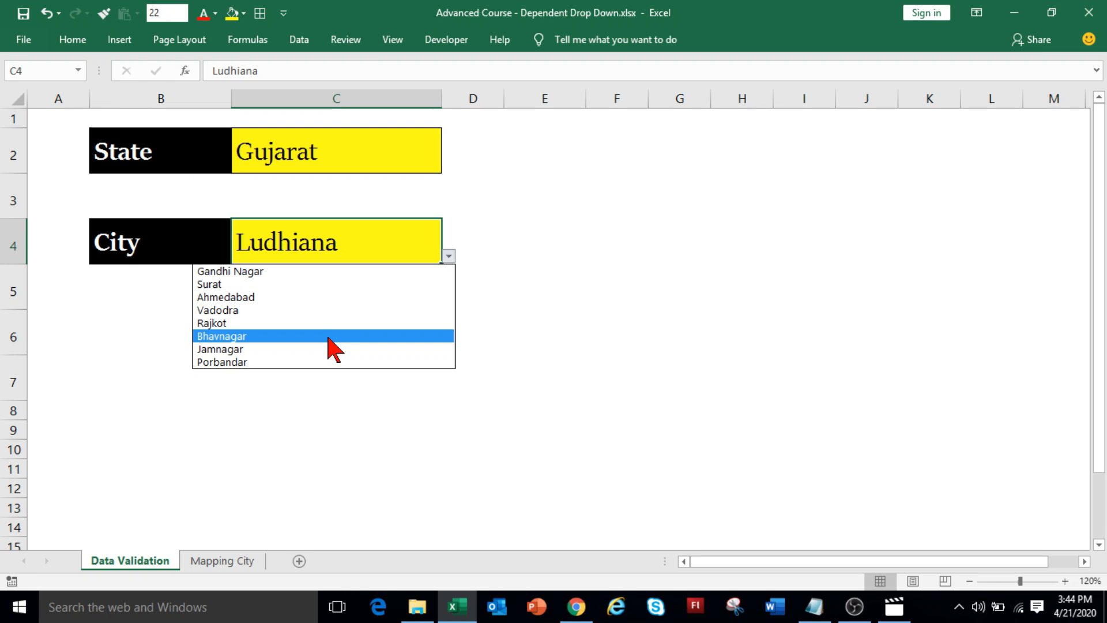
pyautogui.click(326, 336)
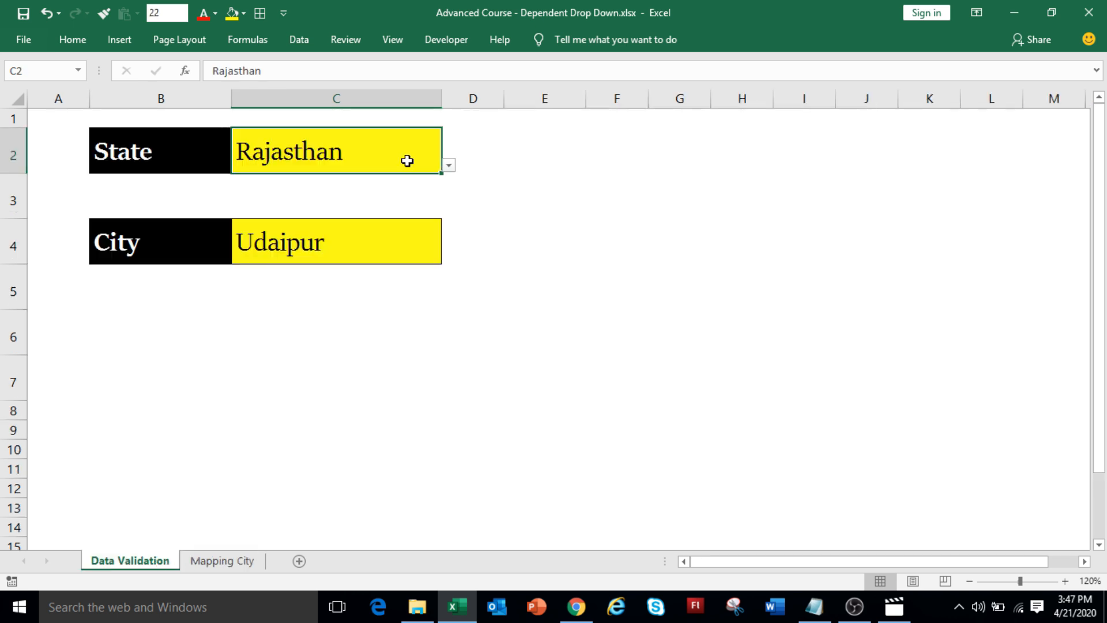
# Step: Examine the State dropdown's options and the state headers in row 1 of the Mapping City sheet
pyautogui.click(449, 166)
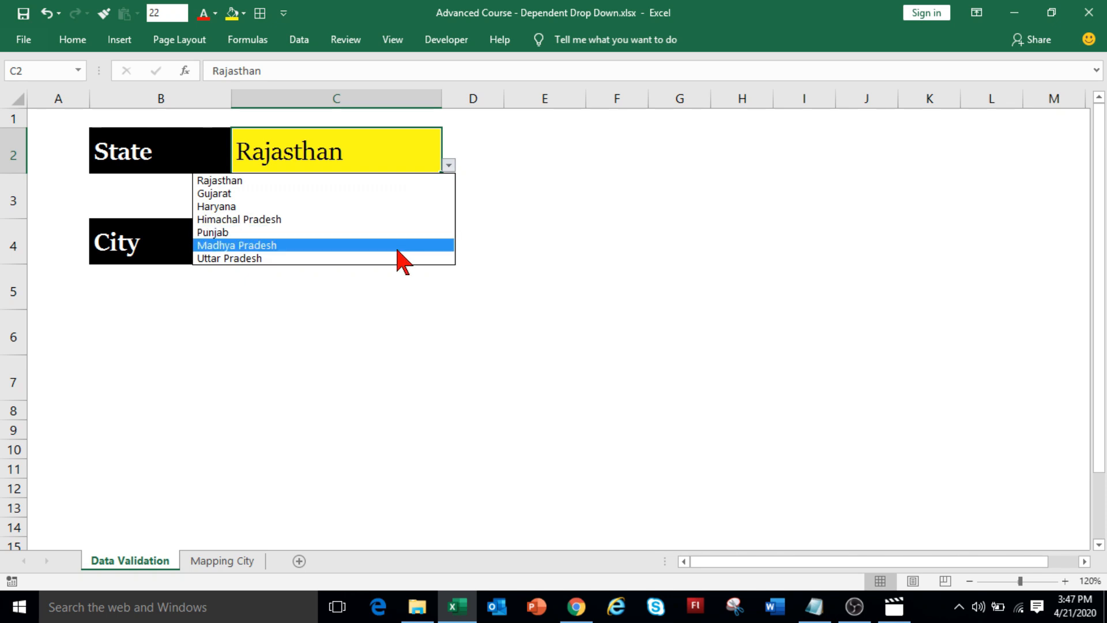
pyautogui.press('Escape')
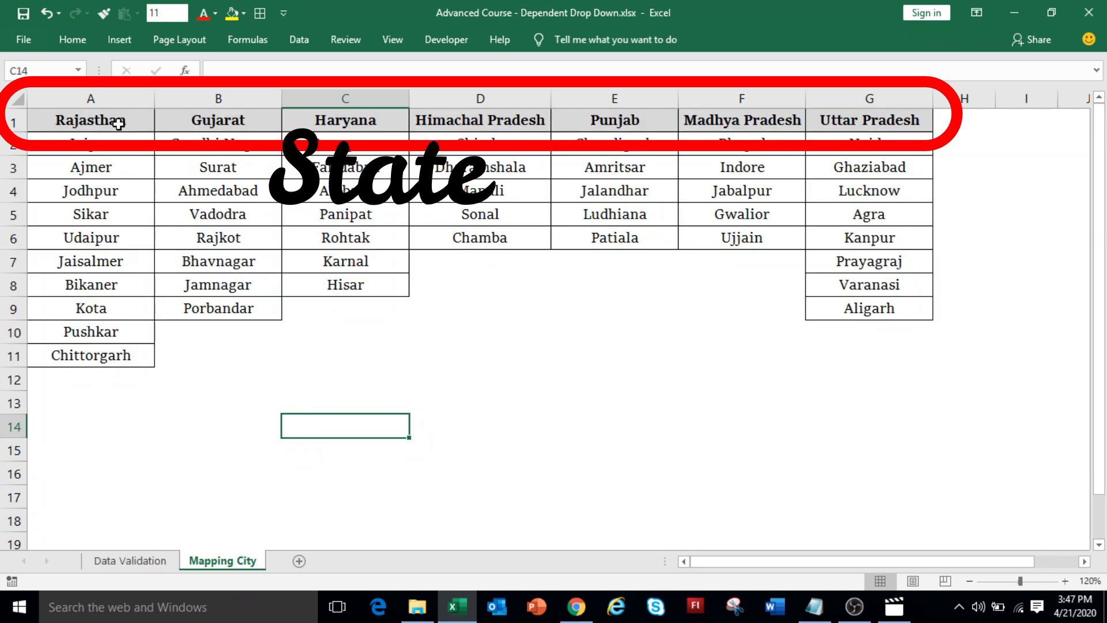
pyautogui.moveTo(118, 124); pyautogui.dragTo(851, 122)
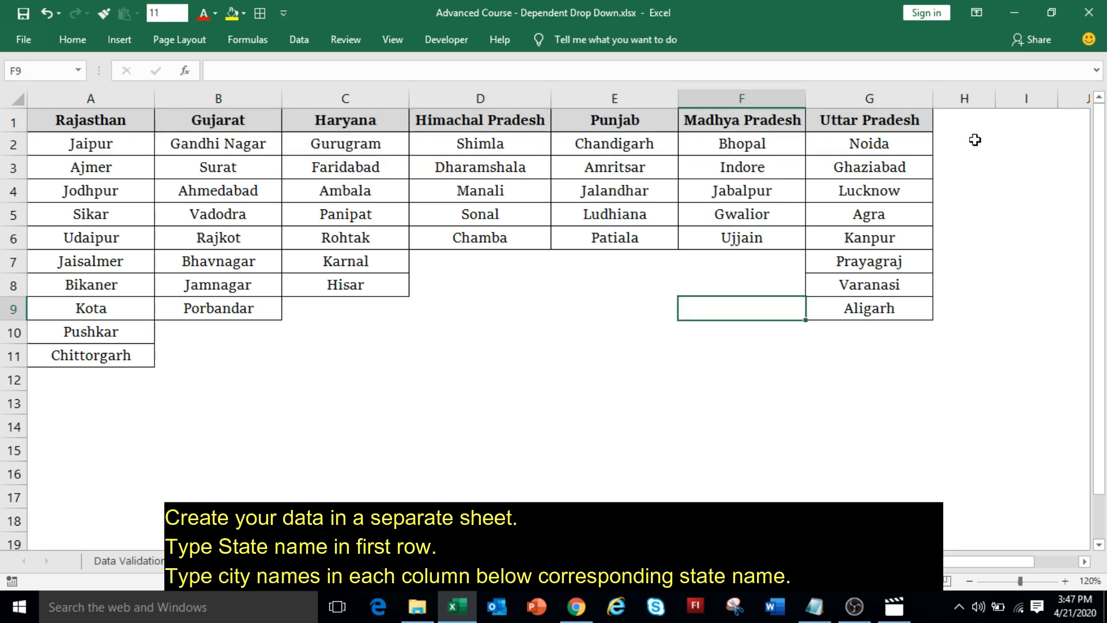
# Step: Add Bihar as a new state header in cell H1 of the Mapping City sheet
pyautogui.click(977, 124)
pyautogui.write('B')
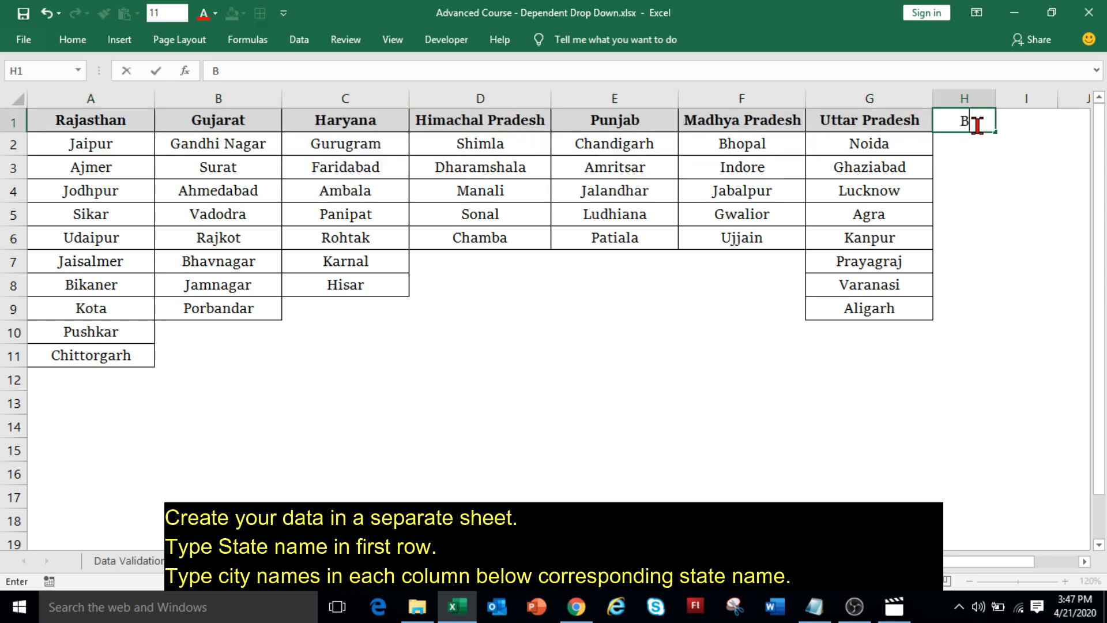
pyautogui.write('ihar')
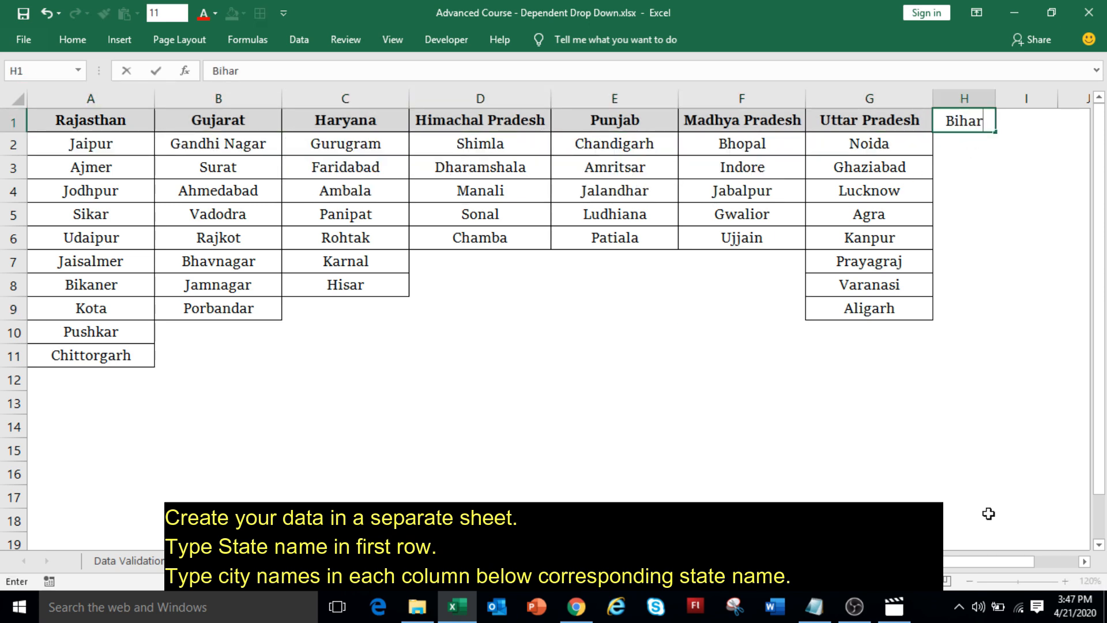
pyautogui.press('Return')
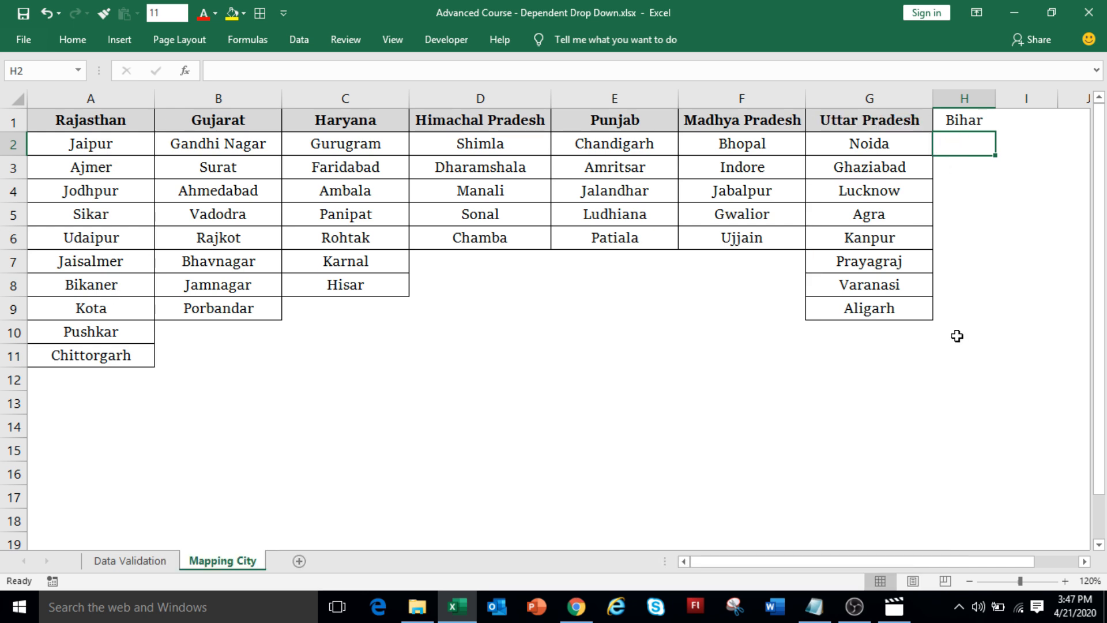
# Step: Enter the cities Patna, Gaya and Muzafarpur below the Bihar header in H2:H4
pyautogui.write('Patna')
pyautogui.press('Return')
pyautogui.write('Gaya')
pyautogui.press('Return')
pyautogui.write('Muzafarpur')
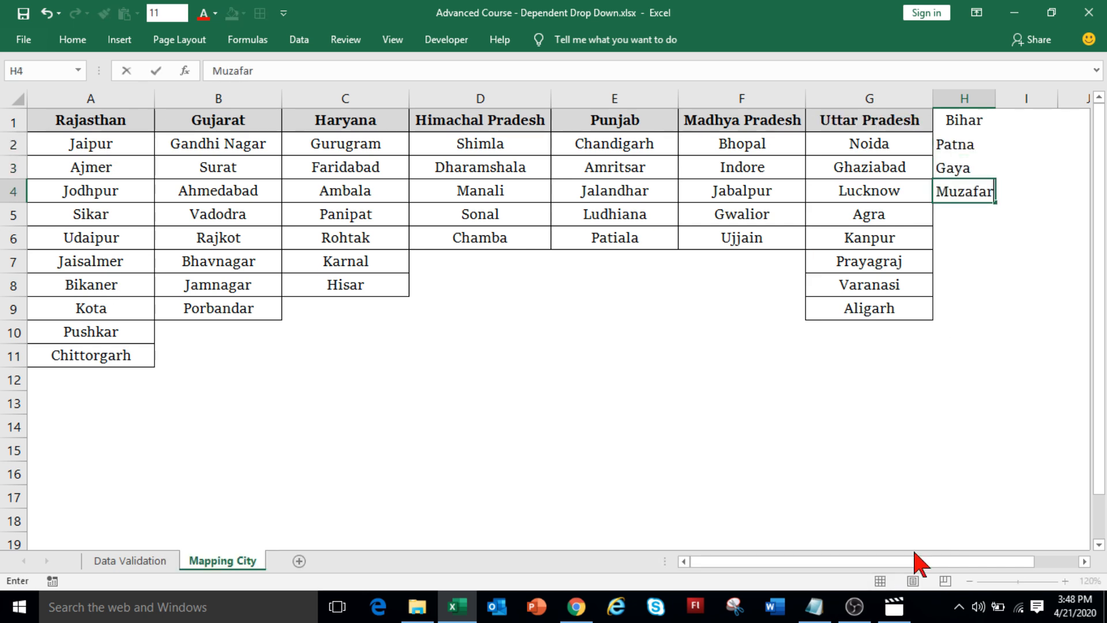
pyautogui.moveTo(962, 144); pyautogui.dragTo(961, 191)
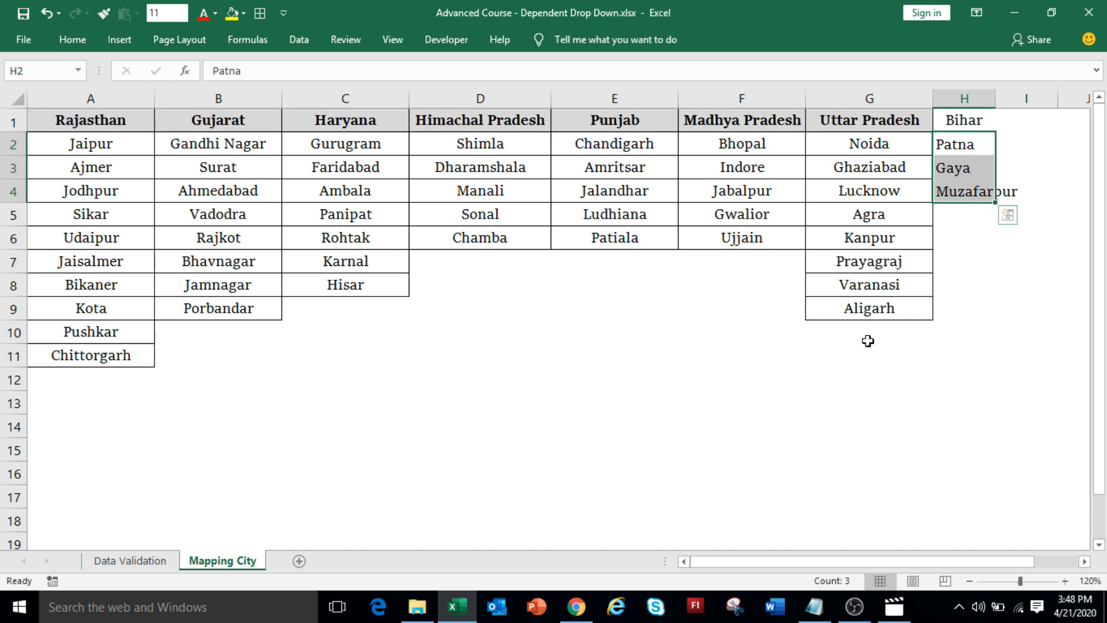
pyautogui.click(218, 378)
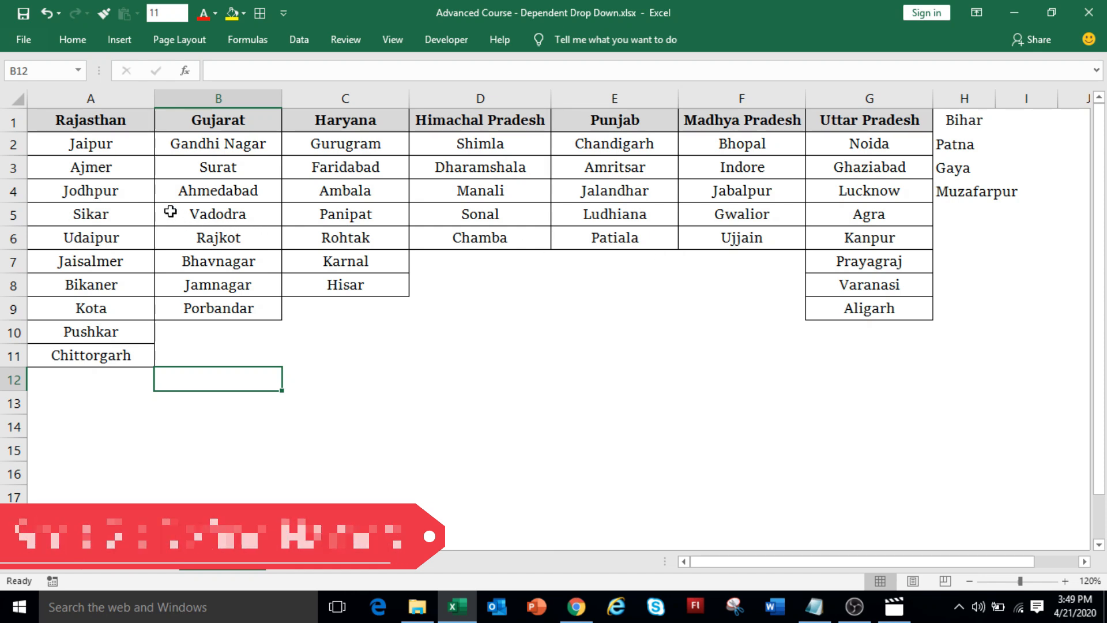
# Step: Create a named range for the Rajasthan column, A1:A11, using the top row as the name
pyautogui.click(102, 129)
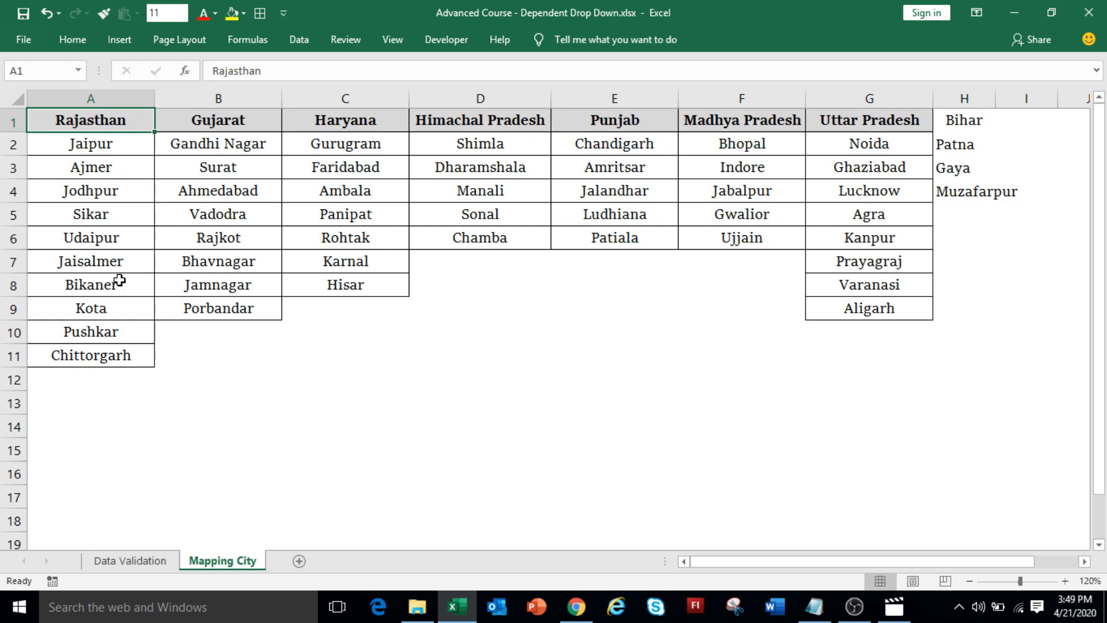
pyautogui.moveTo(81, 118); pyautogui.dragTo(66, 353)
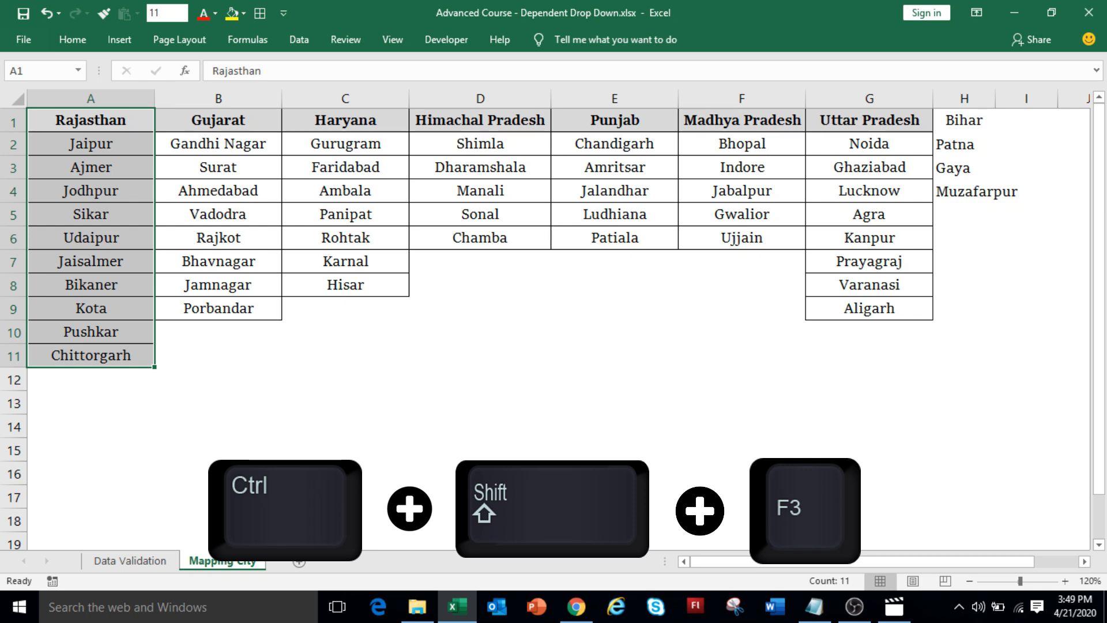
pyautogui.hotkey('ctrl', 'shift', 'F3')
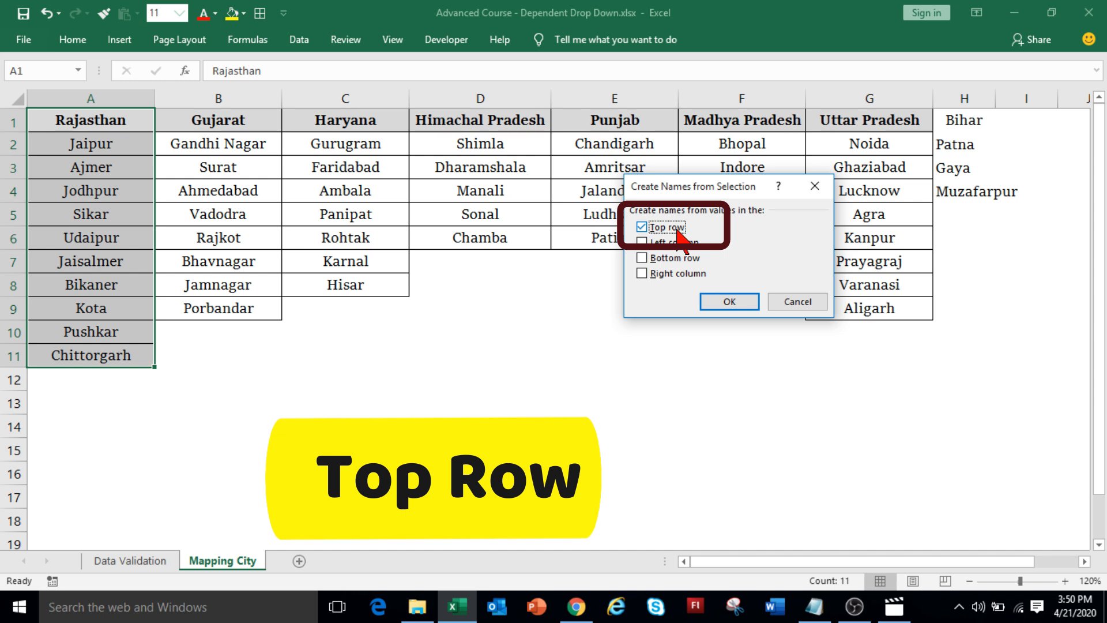
pyautogui.click(730, 302)
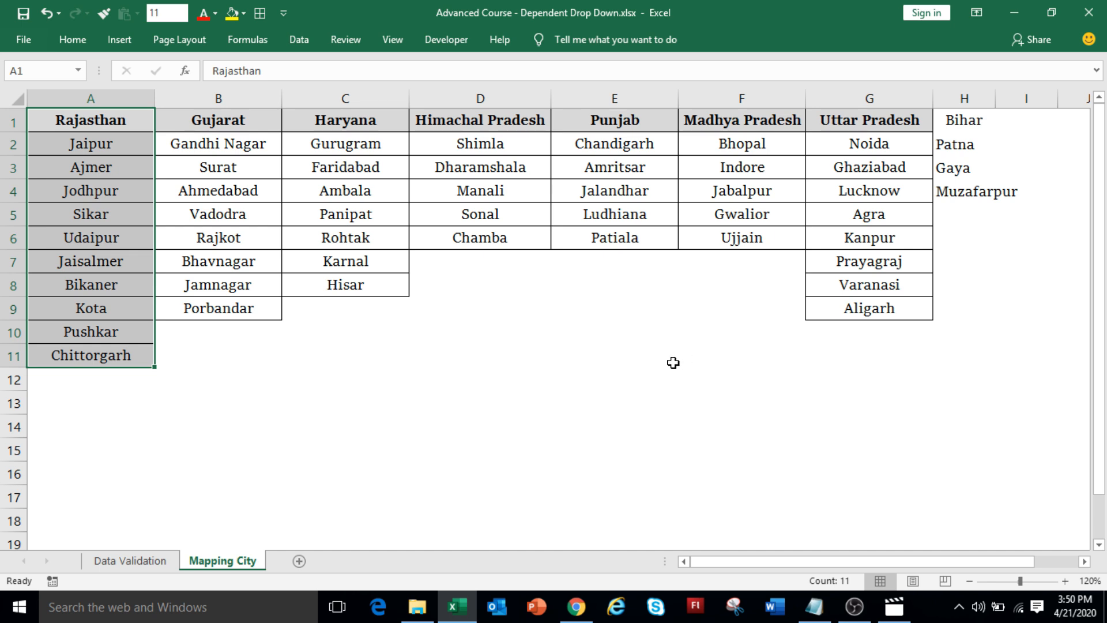
# Step: Create a named range for the Gujarat column, B1:B9, using the top row as the name
pyautogui.moveTo(218, 119); pyautogui.dragTo(197, 306)
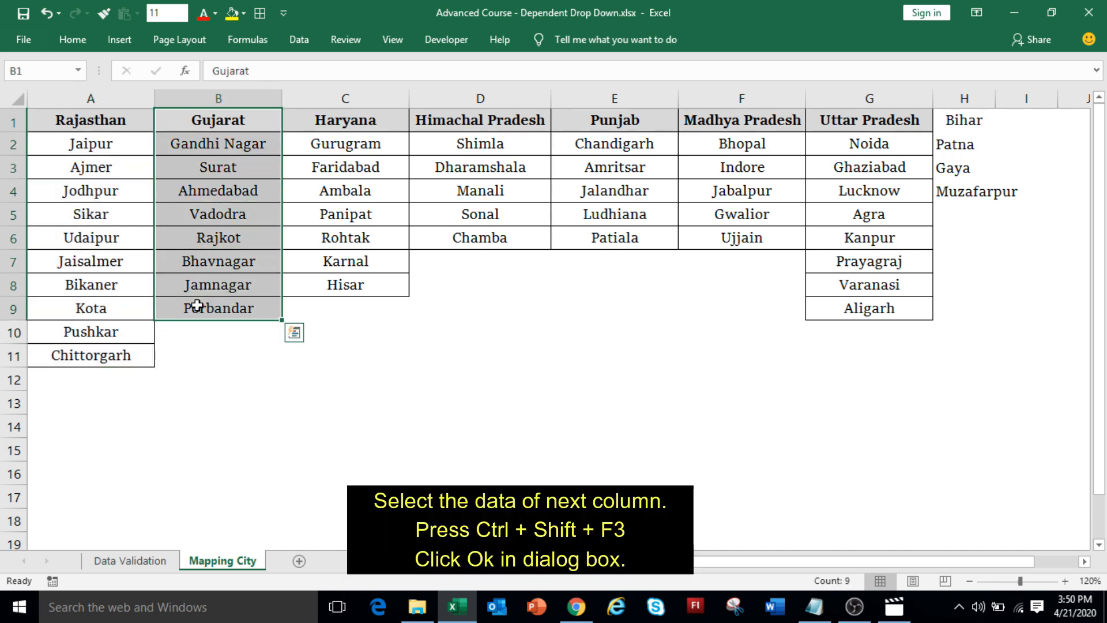
pyautogui.hotkey('ctrl', 'shift', 'F3')
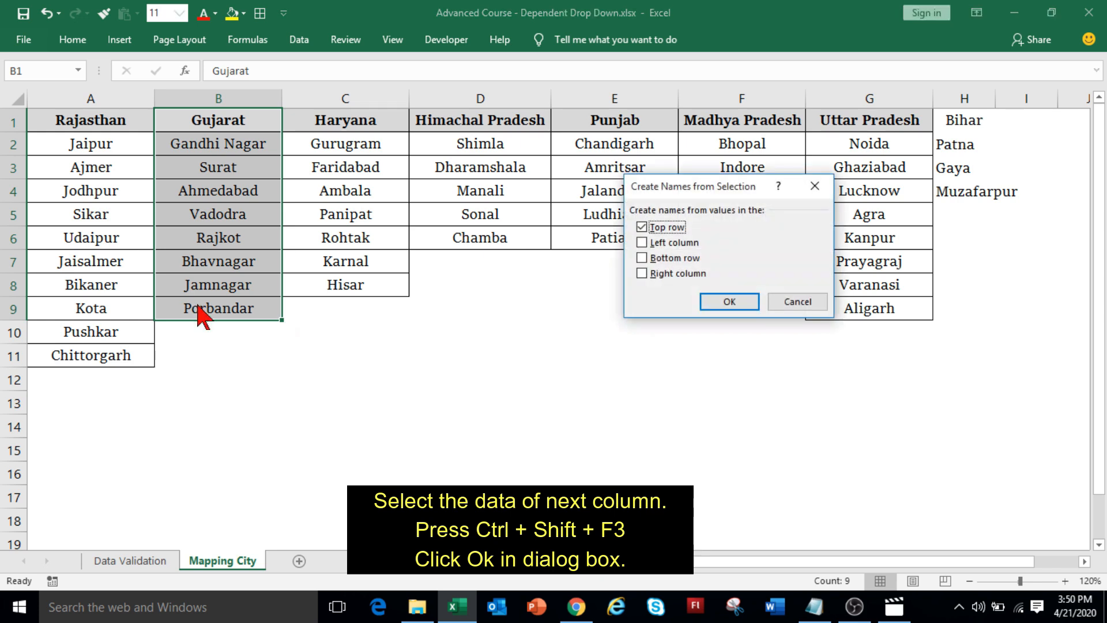
pyautogui.click(722, 305)
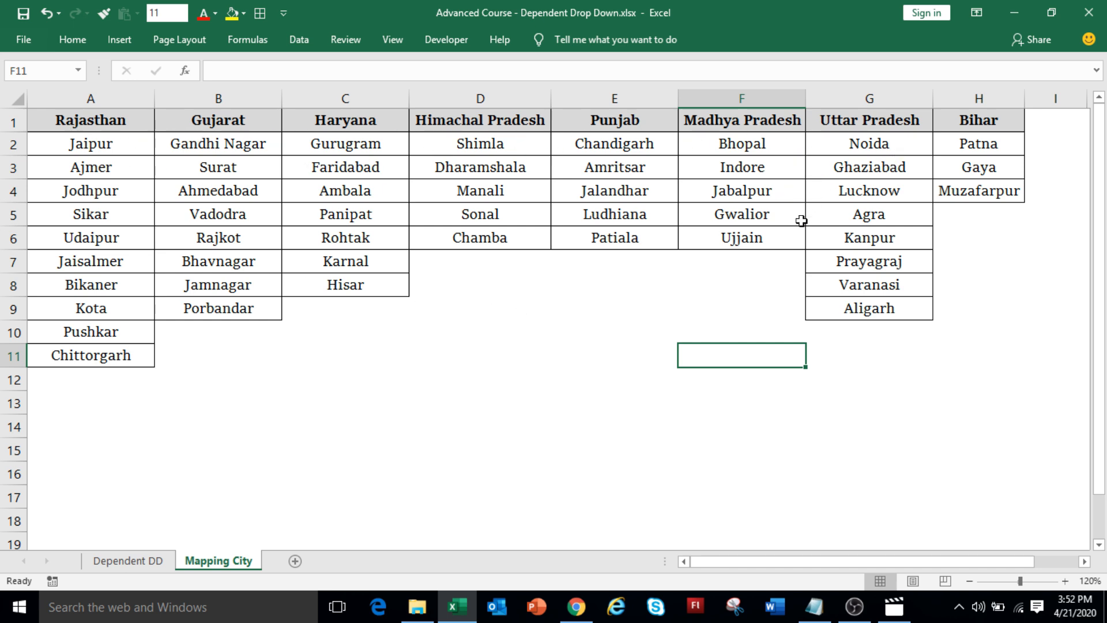
# Step: Review the state named ranges and their city values in the Name Manager, then close it
pyautogui.click(248, 41)
pyautogui.click(462, 87)
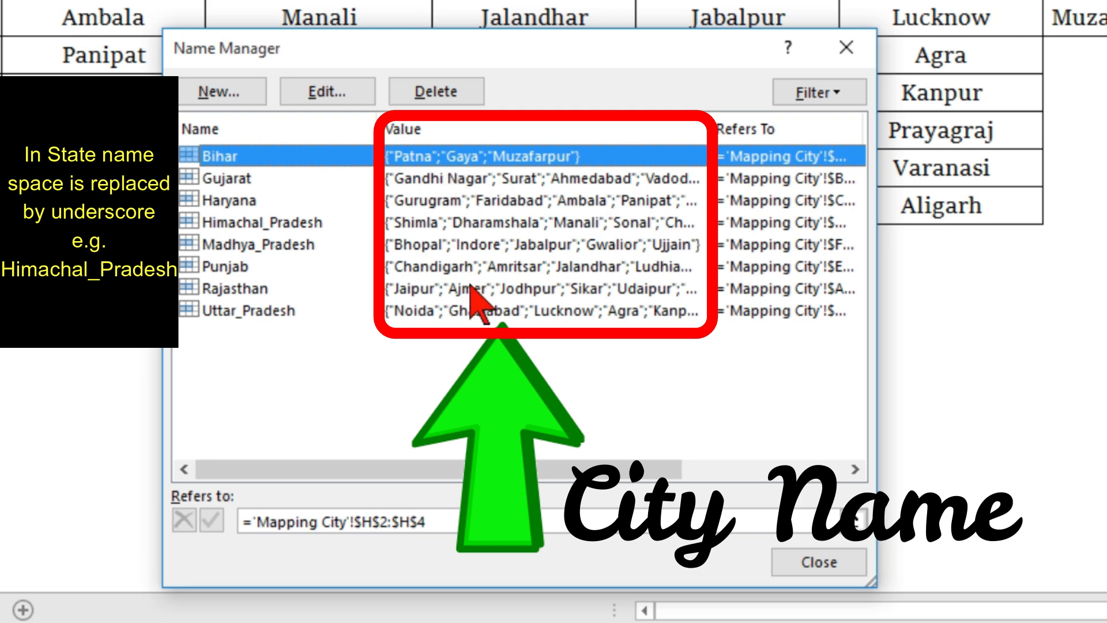
pyautogui.click(824, 563)
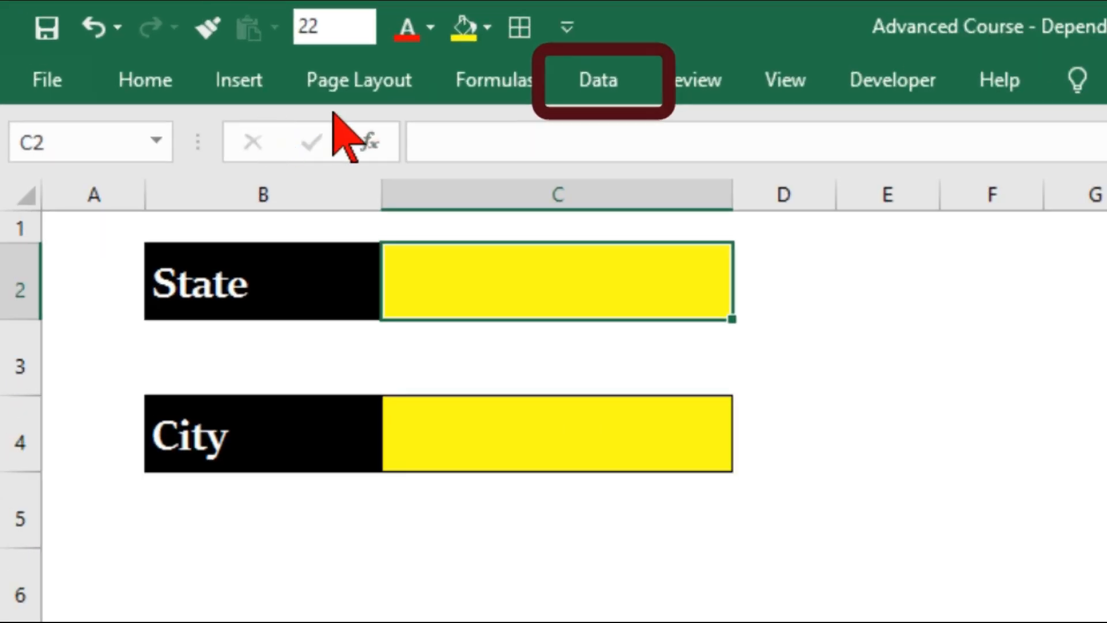
# Step: Apply List data validation to State cell C2 with the Mapping City headers ='Mapping City'!$A$1:$H$1 as the source
pyautogui.click(598, 92)
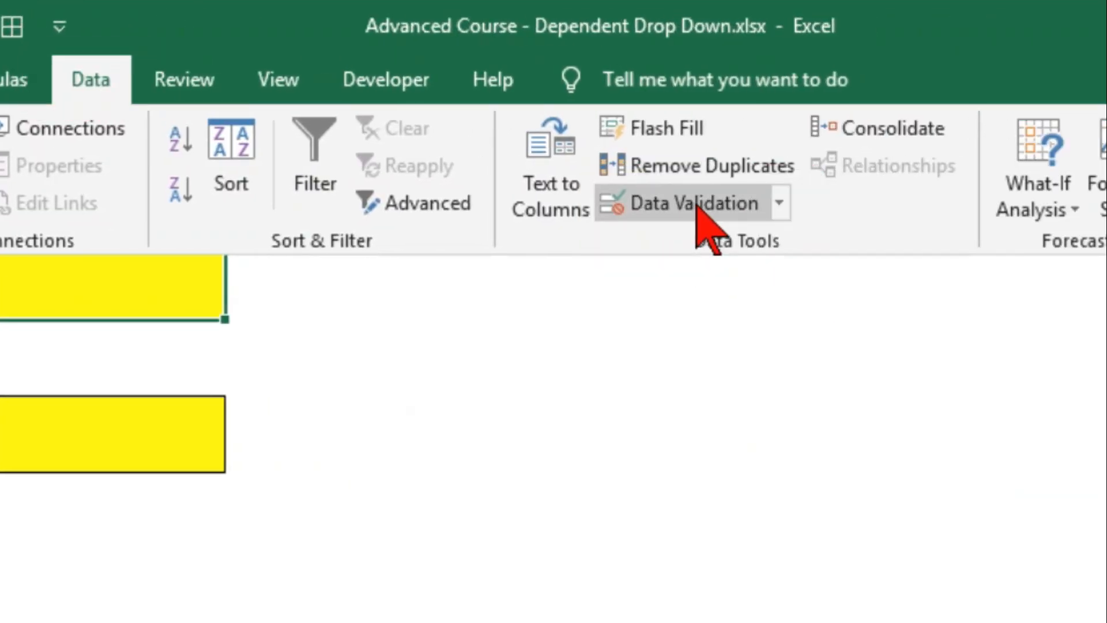
pyautogui.click(698, 205)
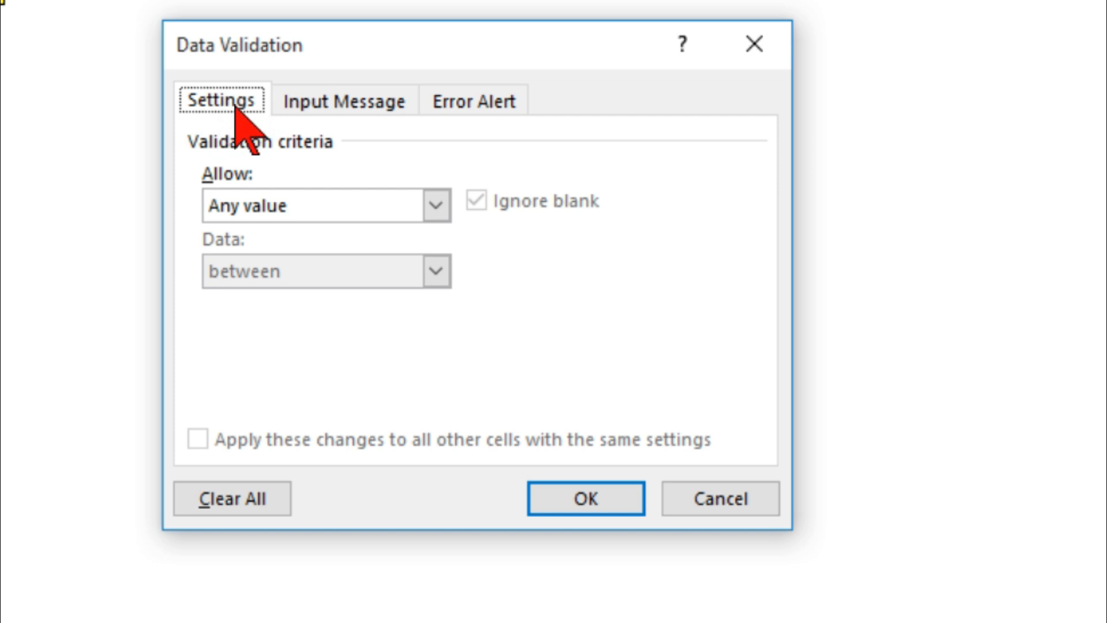
pyautogui.click(277, 203)
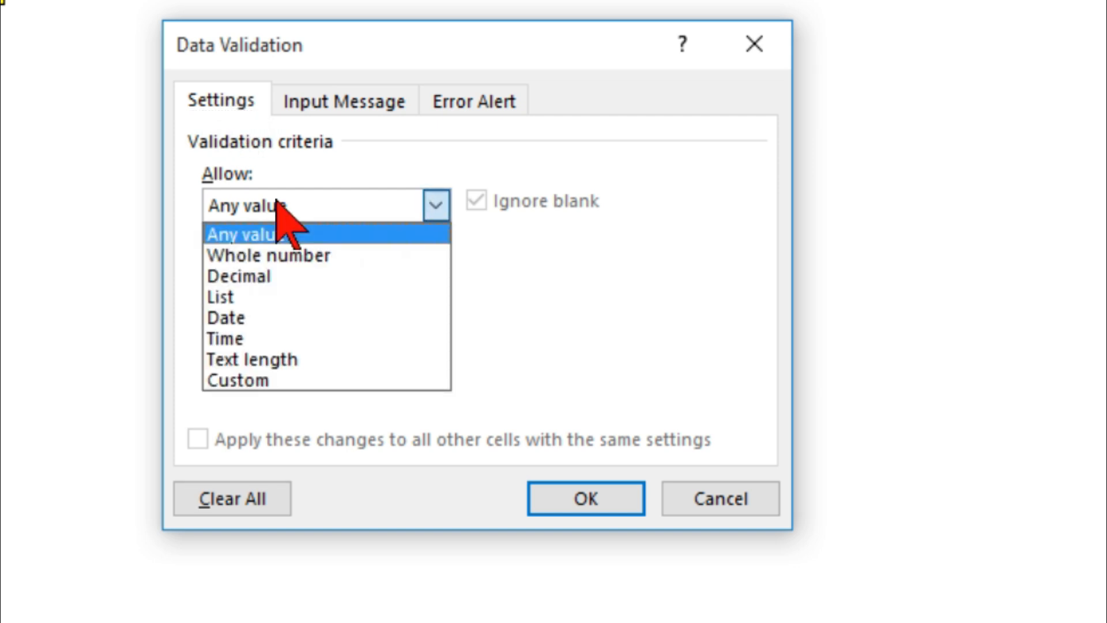
pyautogui.click(271, 296)
pyautogui.click(254, 337)
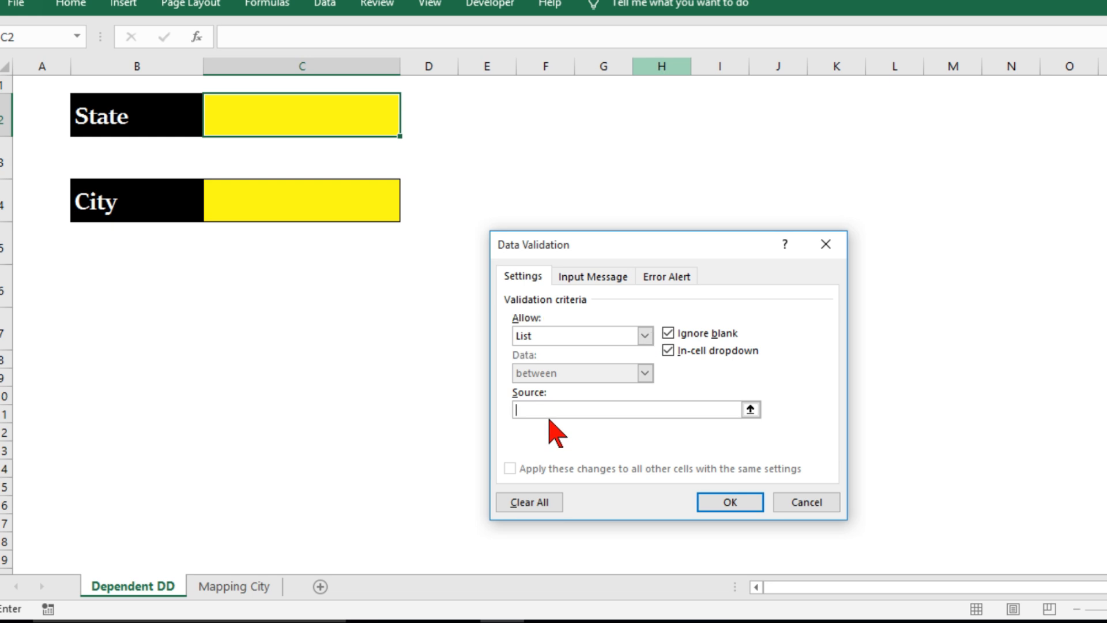
pyautogui.click(259, 594)
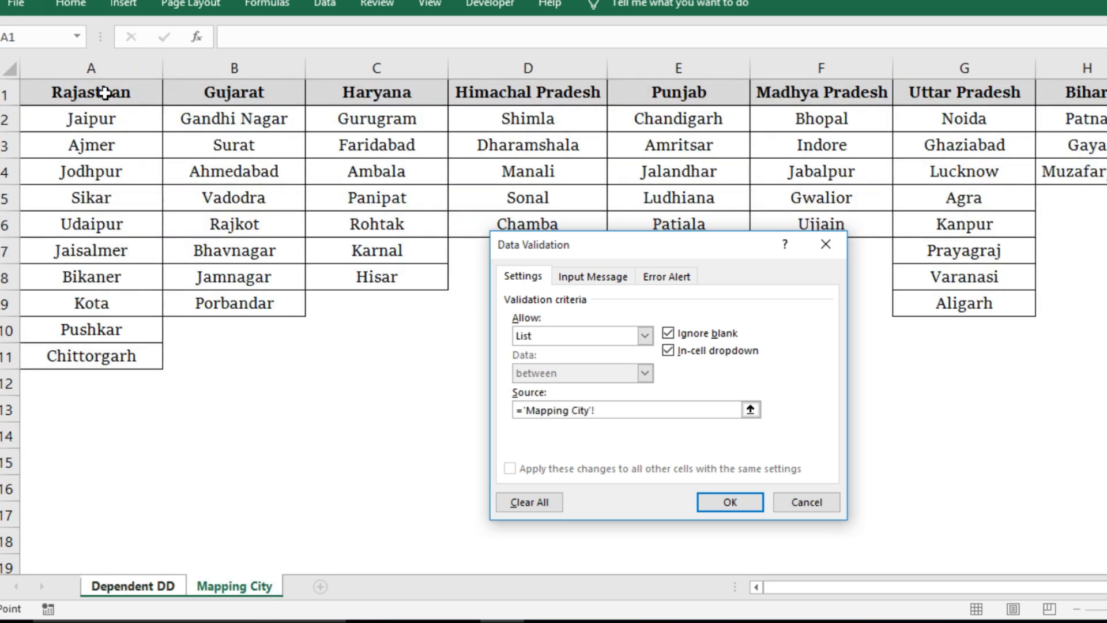
pyautogui.moveTo(108, 93); pyautogui.dragTo(1072, 91)
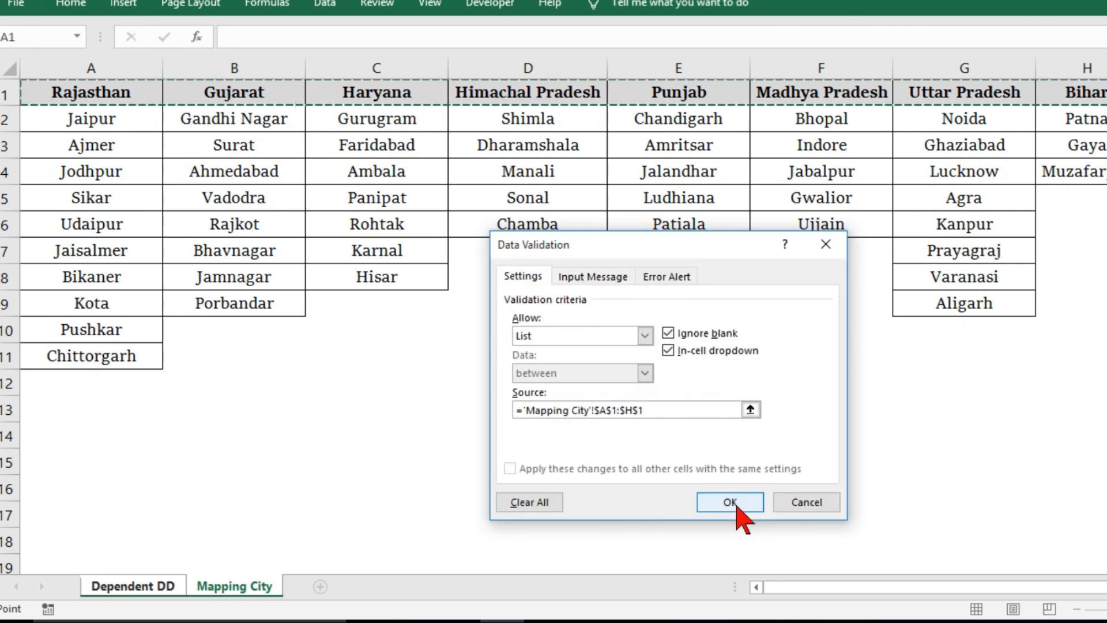
pyautogui.click(734, 503)
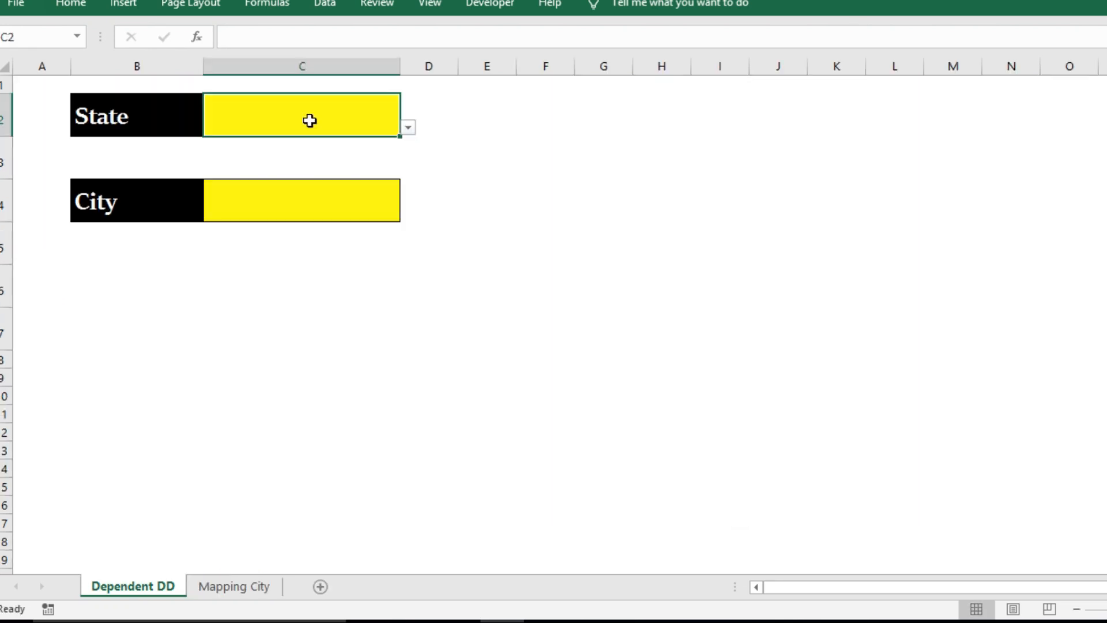
# Step: Choose Uttar Pradesh from the dropdown list in State cell C2
pyautogui.click(408, 128)
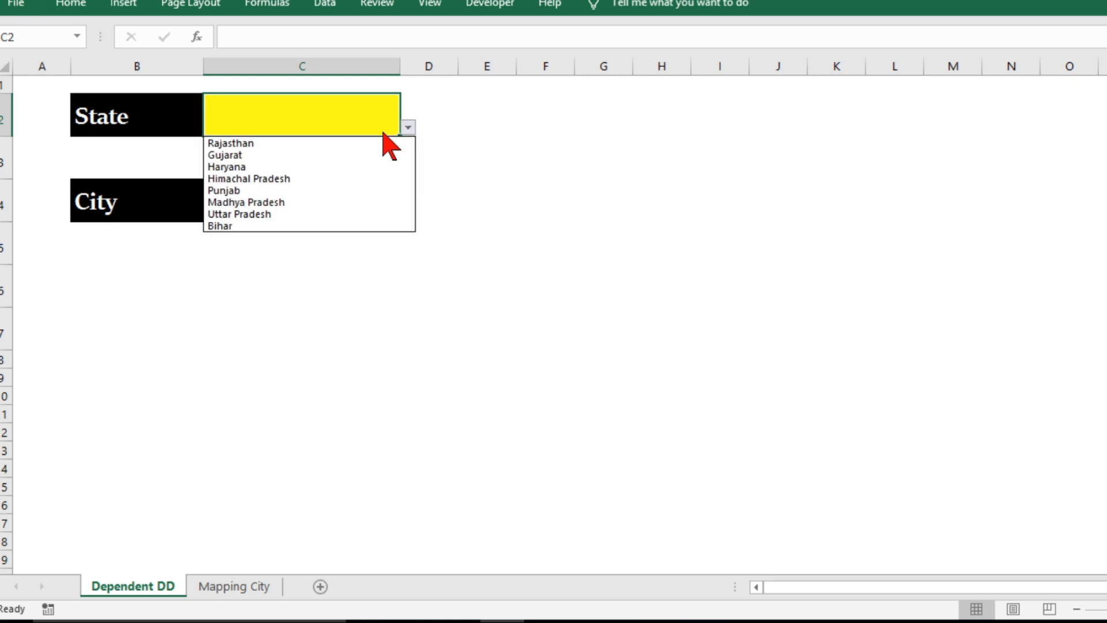
pyautogui.click(303, 214)
# Step: Apply List data validation to City cell C4 with =INDIRECT(SUBSTITUTE($C$2," ","_")) as the source
pyautogui.click(303, 215)
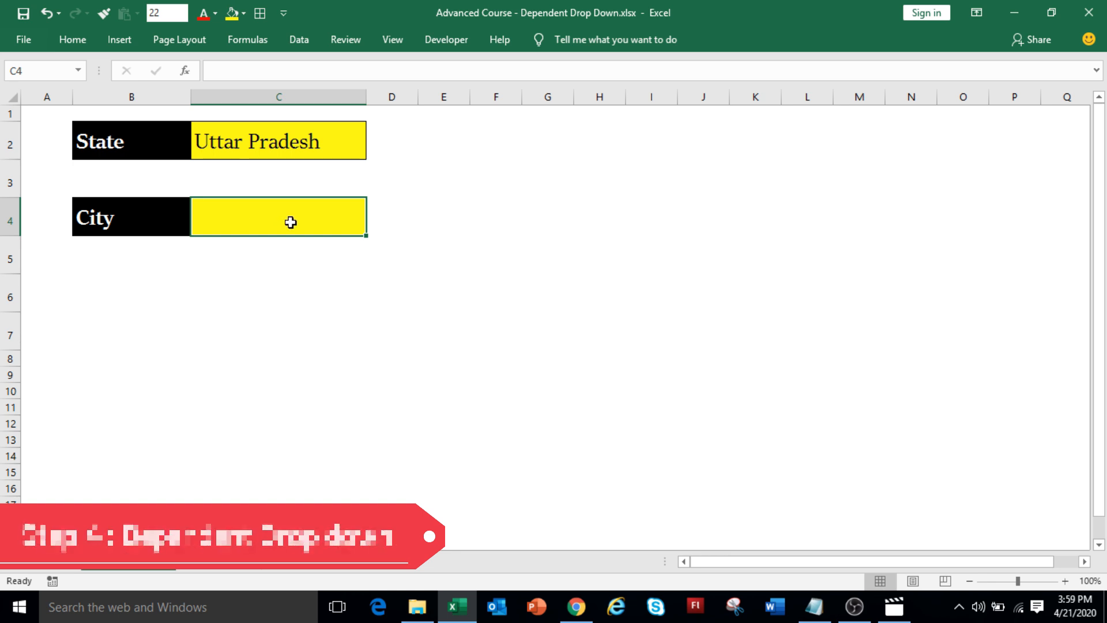
pyautogui.click(297, 44)
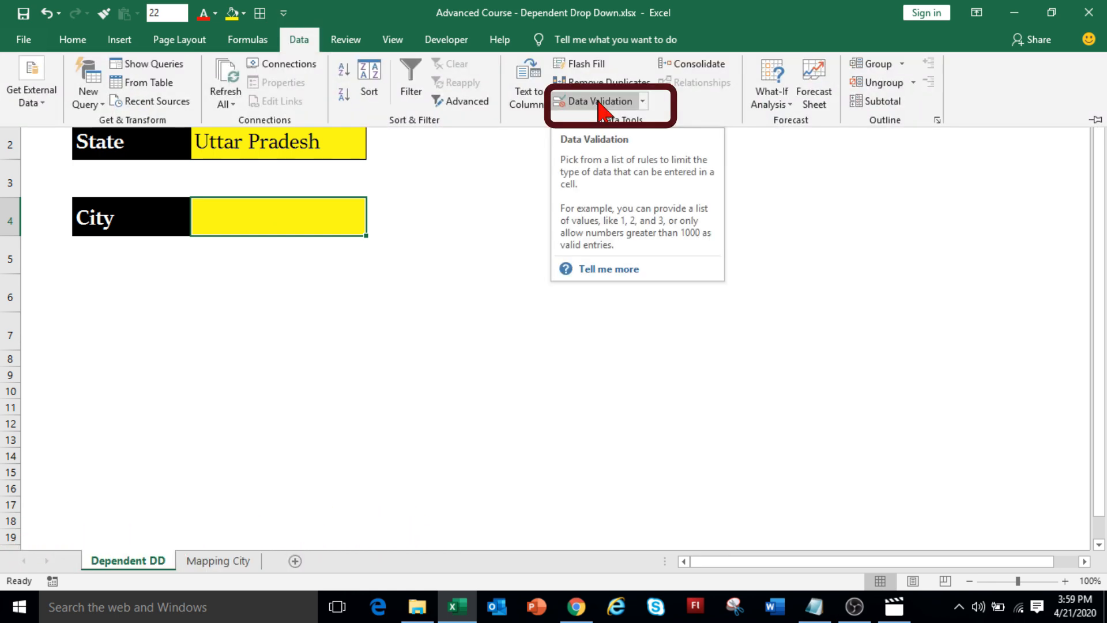
pyautogui.click(599, 102)
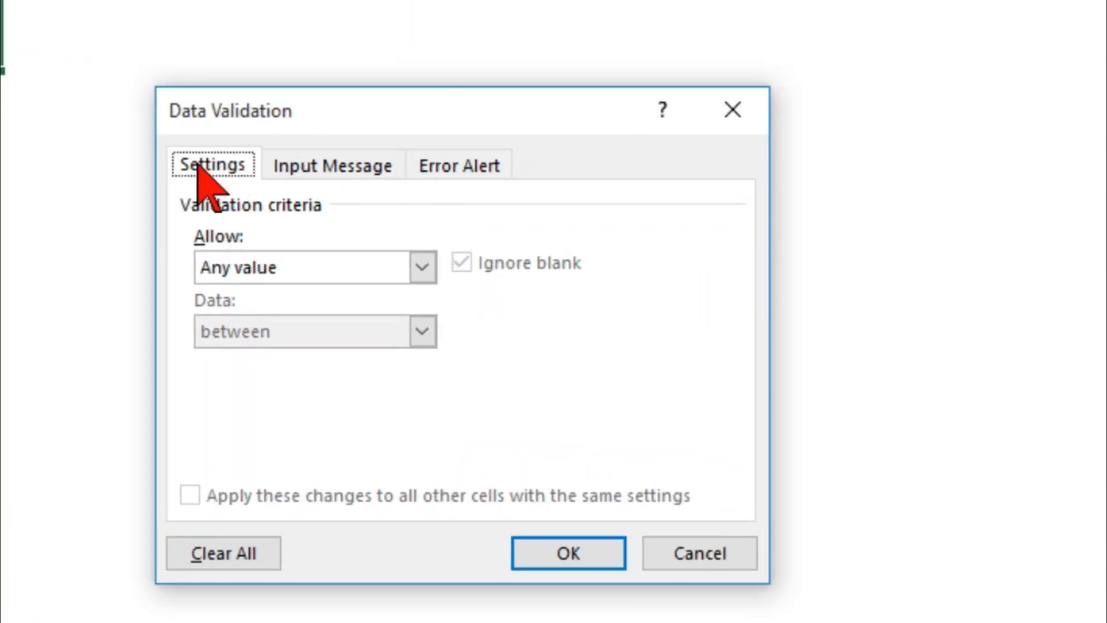
pyautogui.click(278, 267)
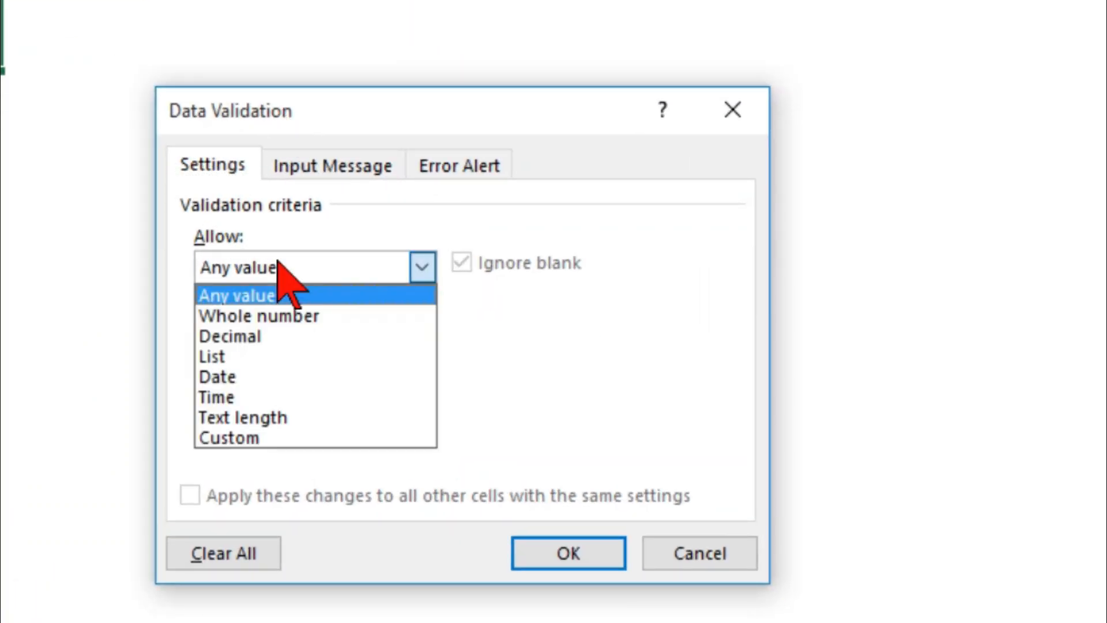
pyautogui.click(276, 358)
pyautogui.click(259, 388)
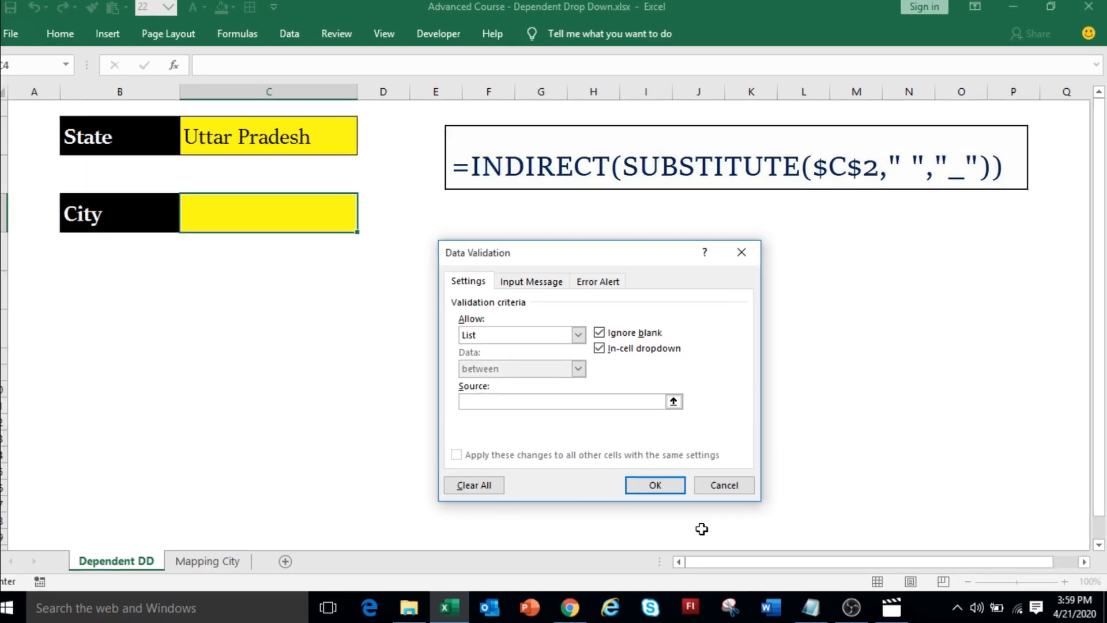
pyautogui.write('=INDIRECT(SUBSTITUTE(')
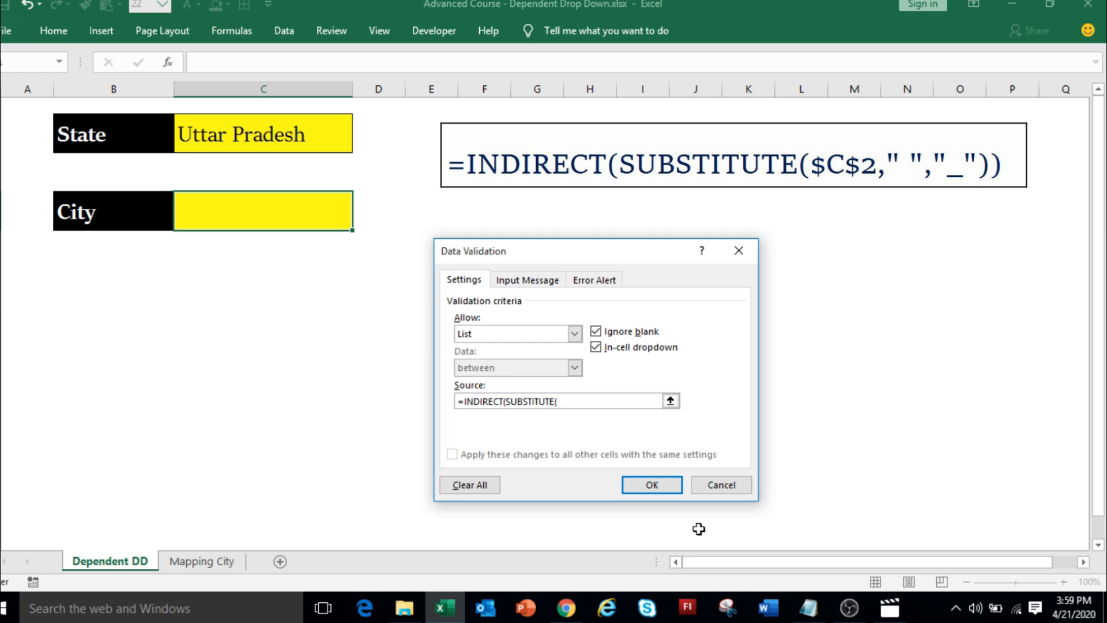
pyautogui.click(271, 138)
pyautogui.write('," ","_')
pyautogui.click(662, 486)
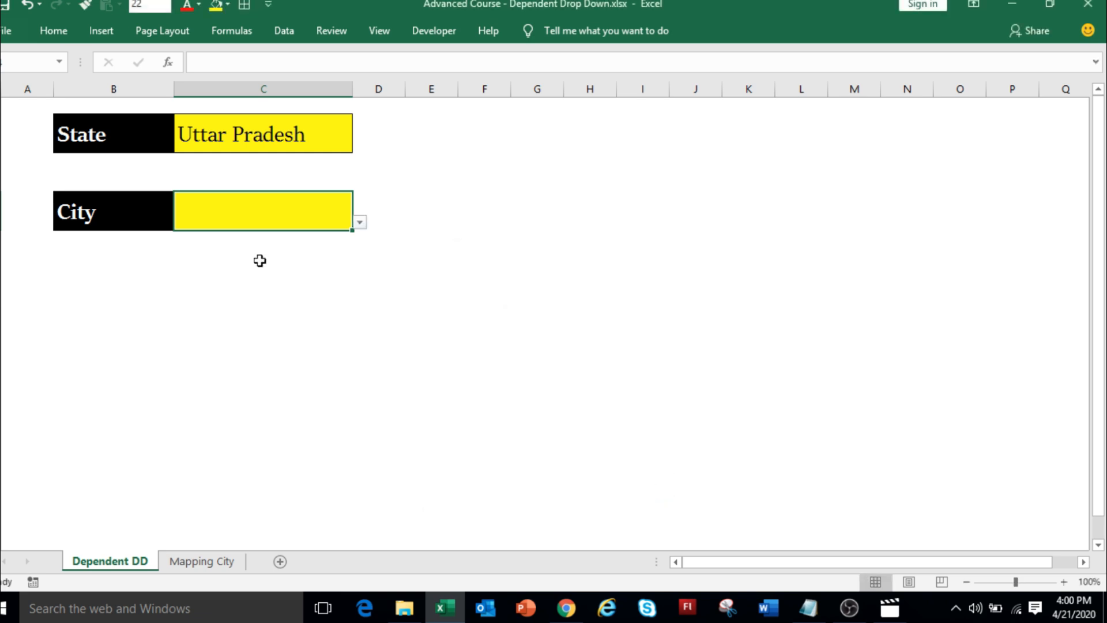
# Step: Test the dependent list in City cell C4 by choosing Varanasi
pyautogui.click(360, 222)
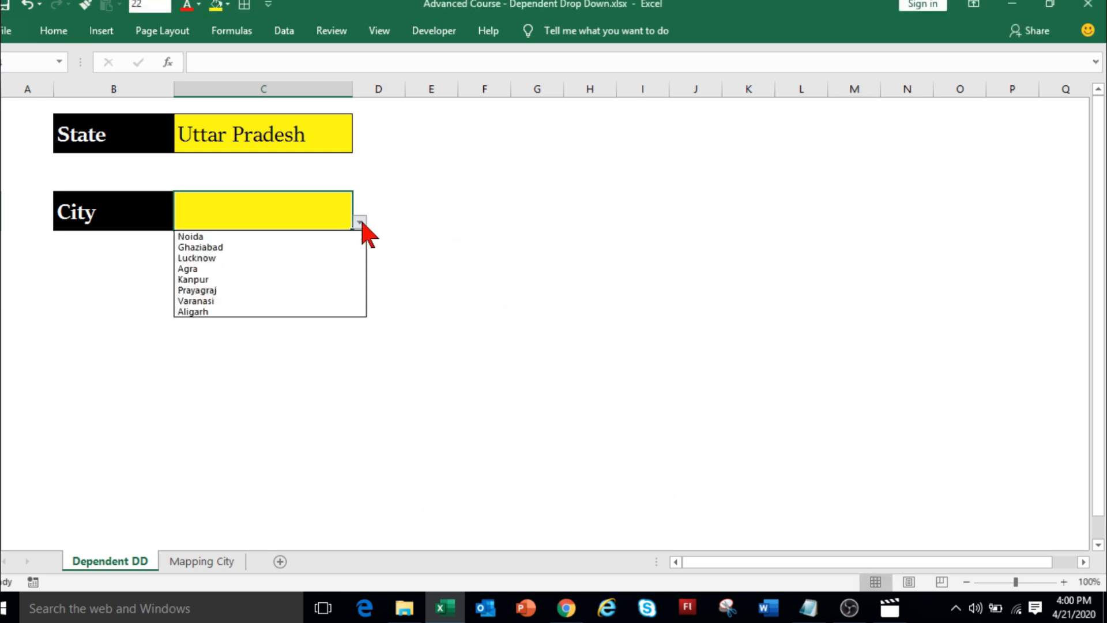
pyautogui.click(320, 300)
# Step: Change the State in C2 to Bihar and choose Gaya from the City list in C4
pyautogui.click(320, 141)
pyautogui.click(360, 145)
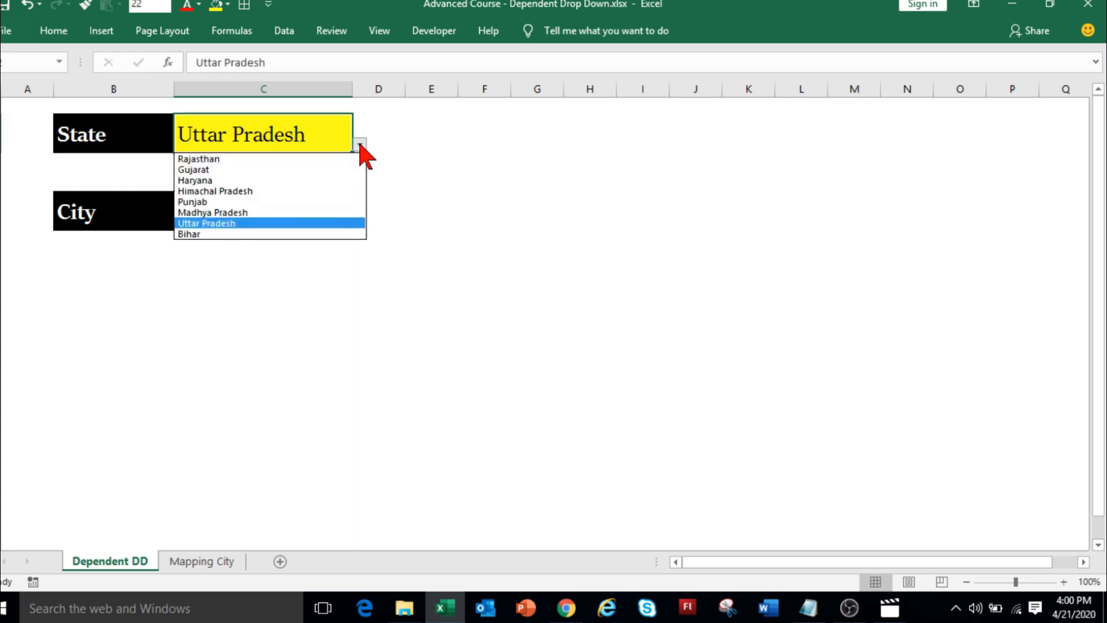
pyautogui.click(349, 233)
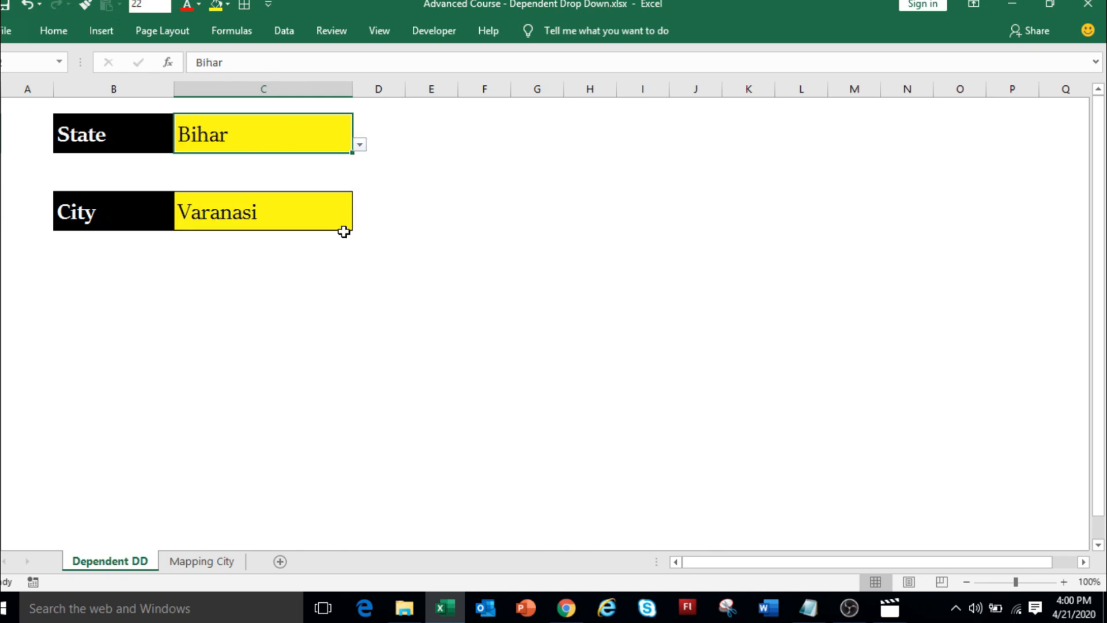
pyautogui.click(343, 225)
pyautogui.click(360, 223)
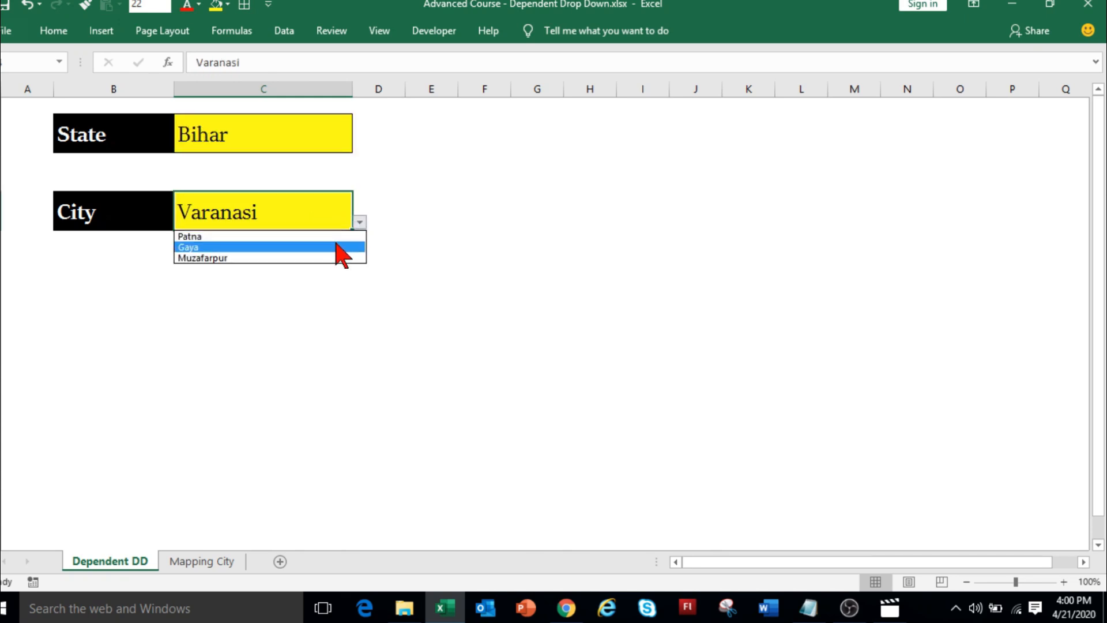
pyautogui.click(333, 247)
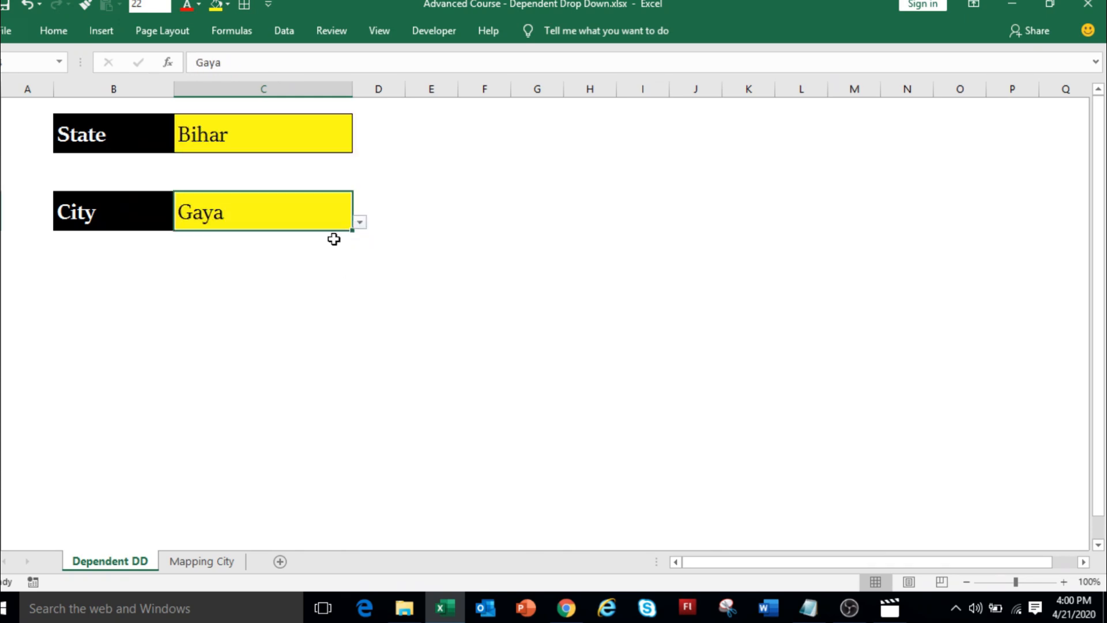